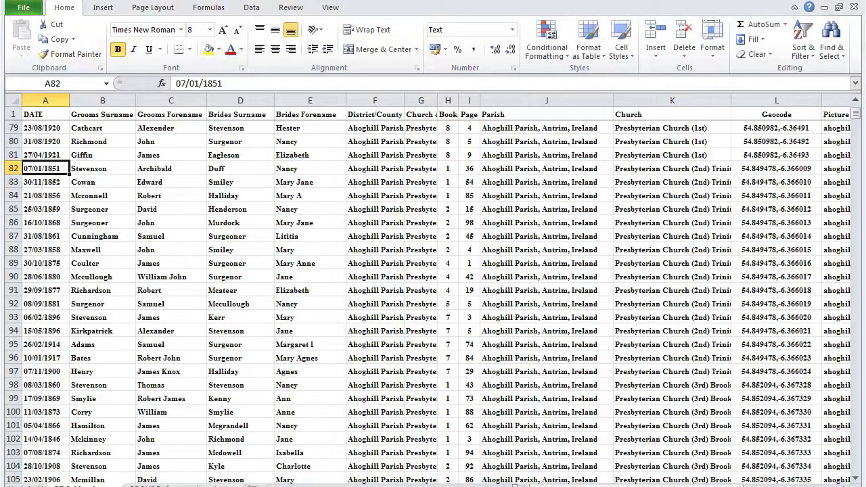
- Review the GEDCOM source lines in the workbook's ExportRange macro, run it to generate the GEDCOM file, and dismiss the completion message
key(alt+F11)
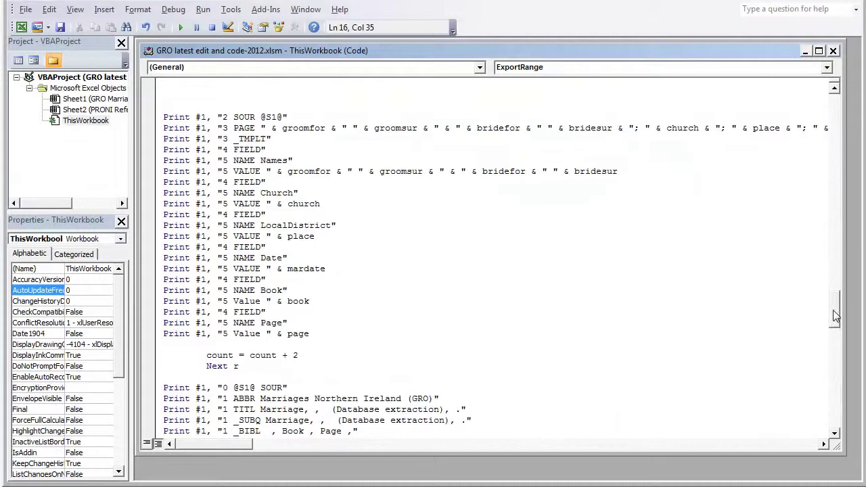
drag(837, 315, 839, 332)
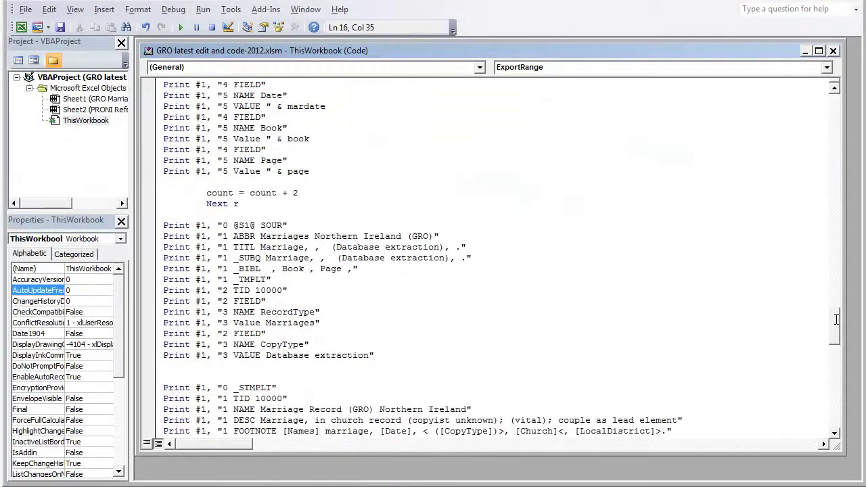
drag(838, 326, 841, 352)
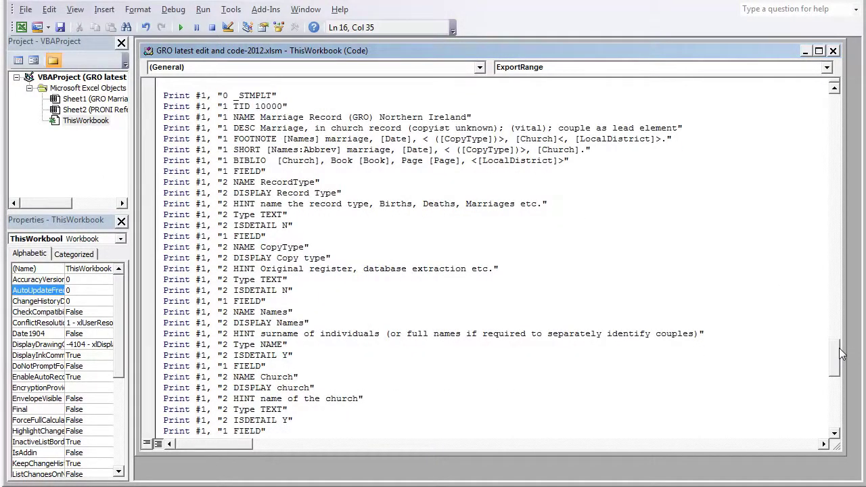
drag(840, 353, 839, 337)
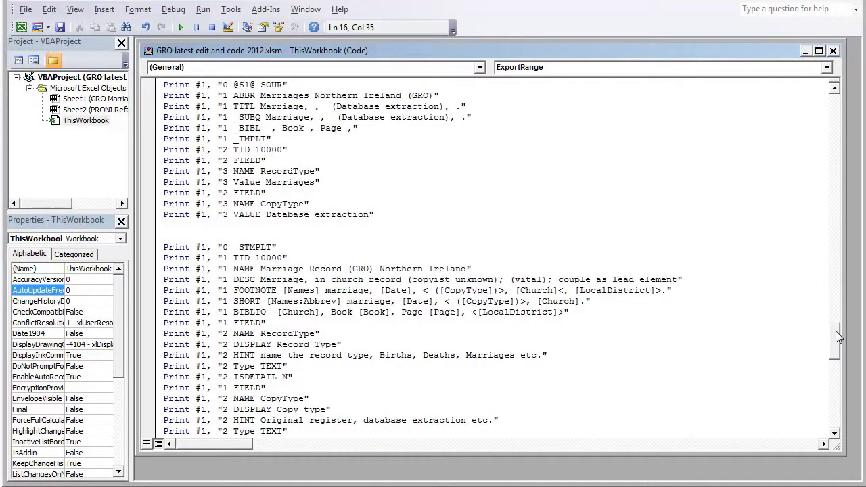
click(181, 28)
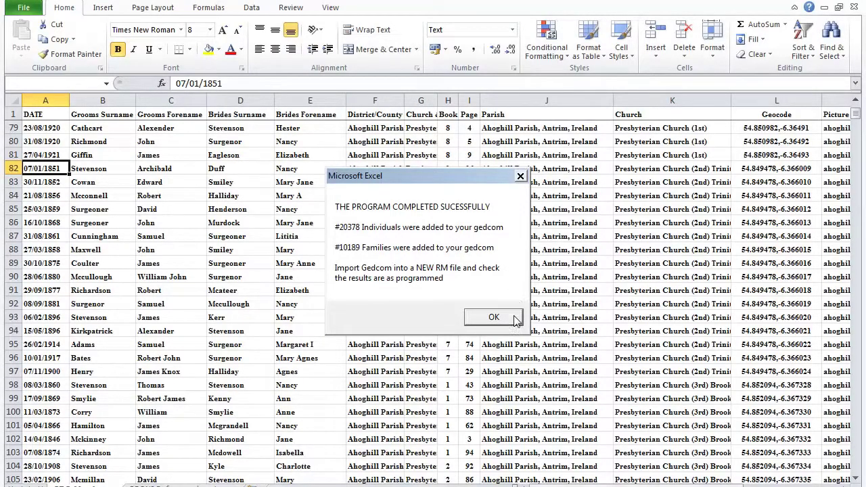
click(493, 317)
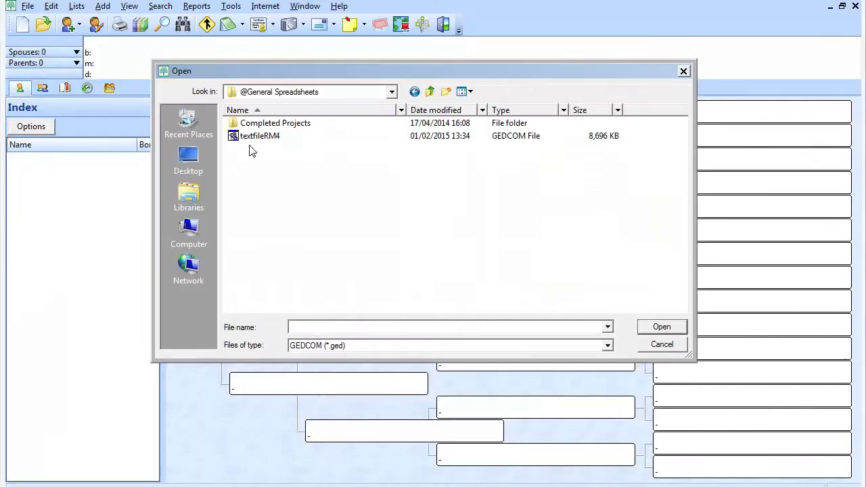
- Switch to RootsMagic and import the GEDCOM file textfileRM4 into the empty database without adding an additional source
click(260, 137)
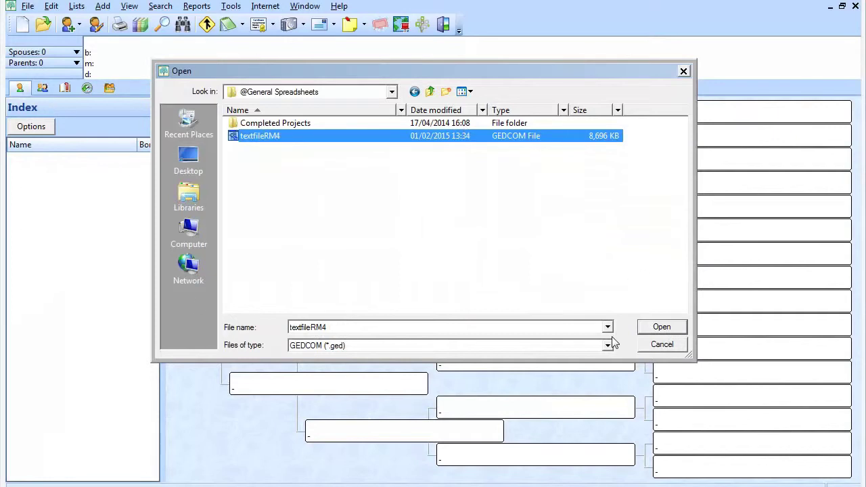
click(663, 329)
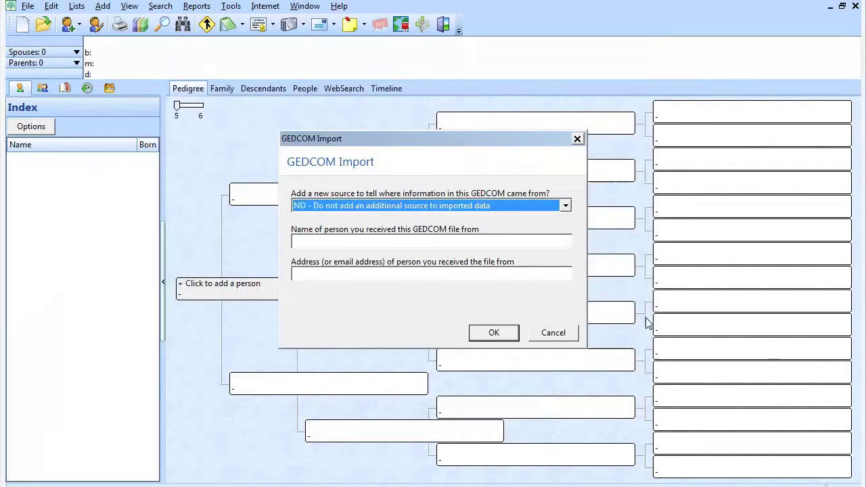
click(493, 332)
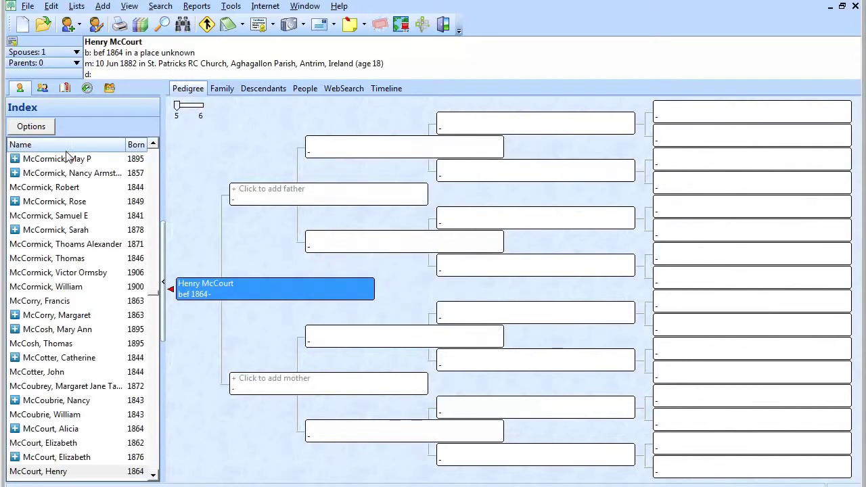
- Check the database properties for the imported people, families, sources and citations
click(28, 7)
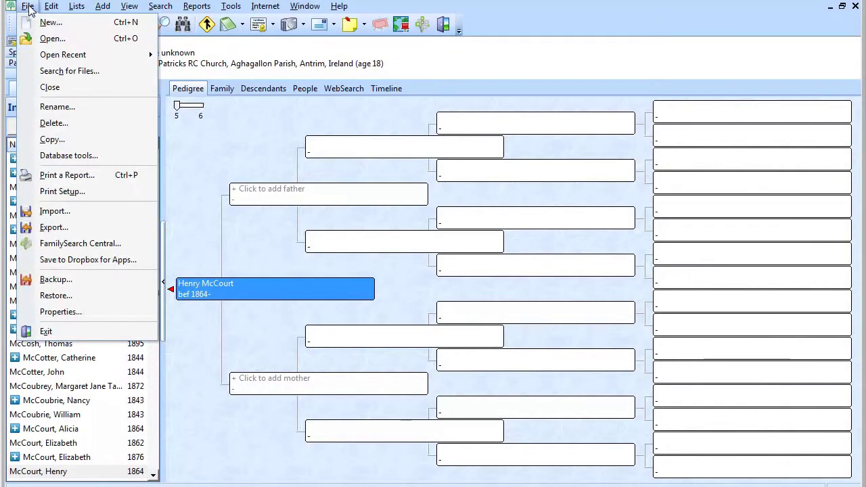
click(60, 312)
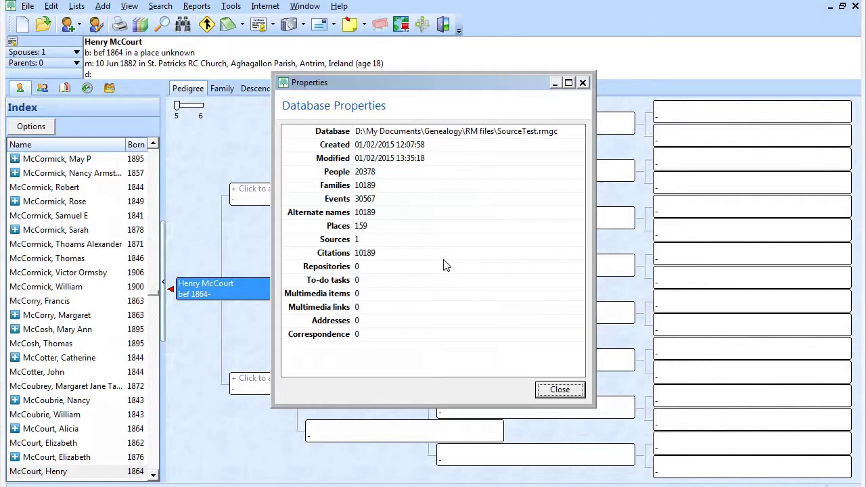
key(Escape)
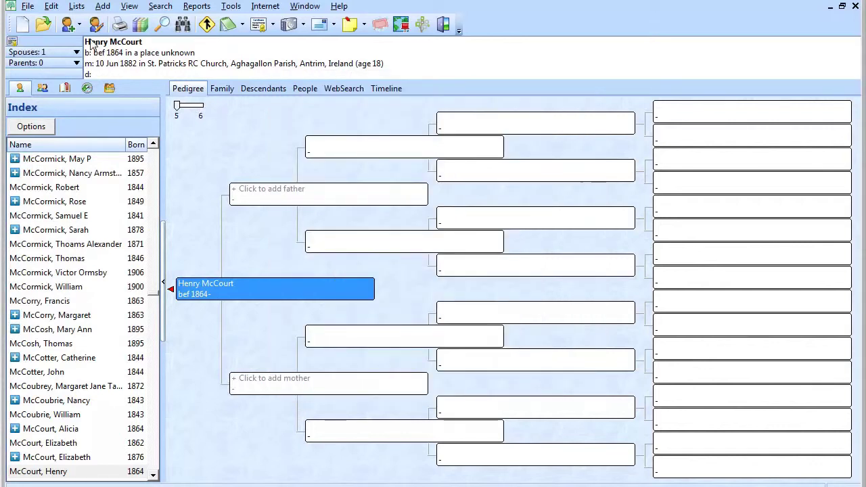
- Export everyone in the database to a GEDCOM file named "text file2", keeping the default data and privacy options
click(28, 6)
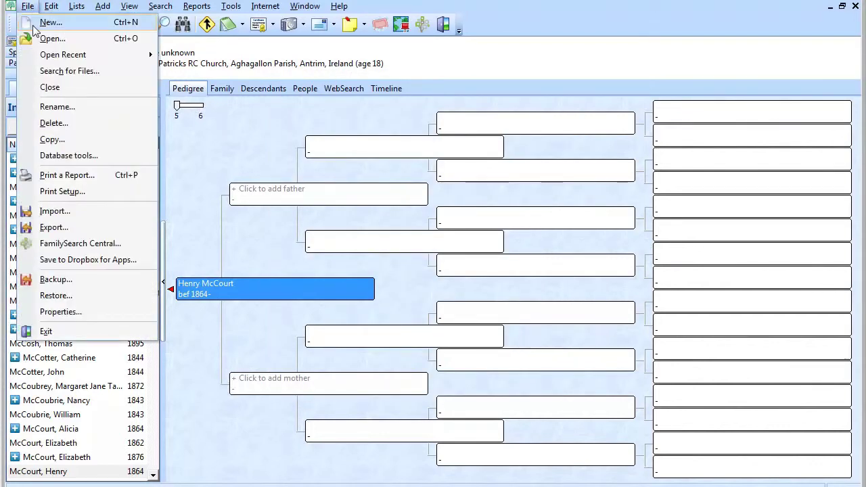
click(65, 231)
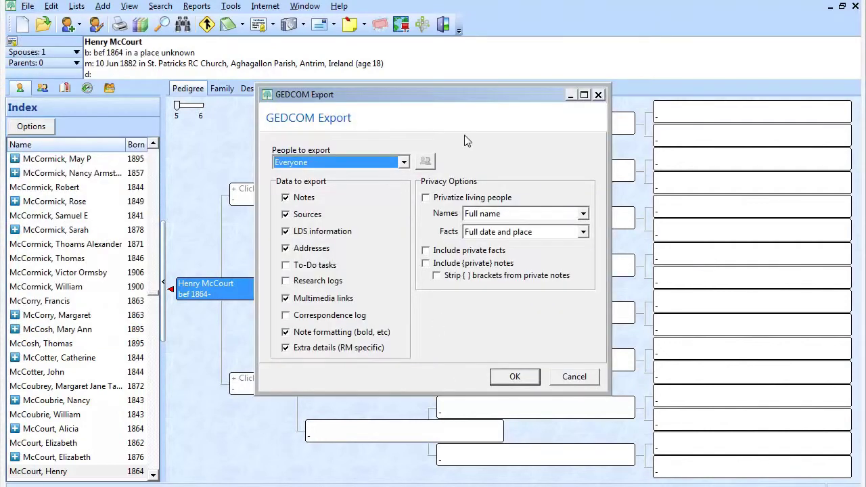
click(514, 377)
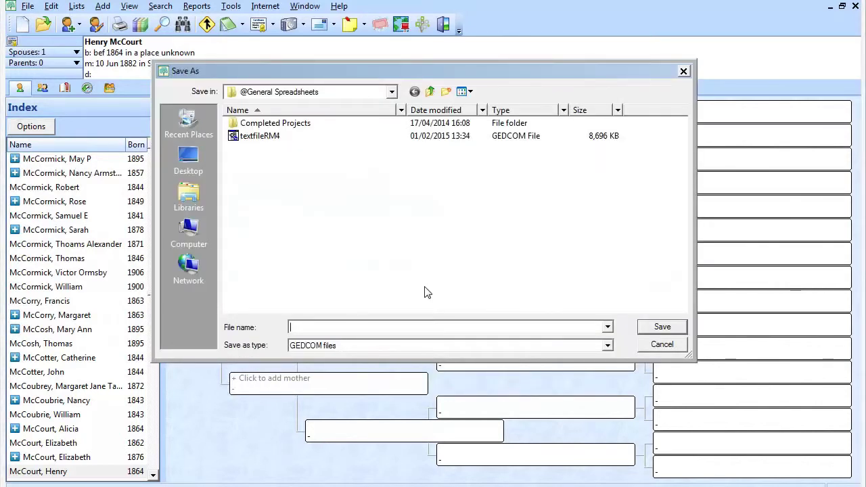
text(text file2)
click(662, 331)
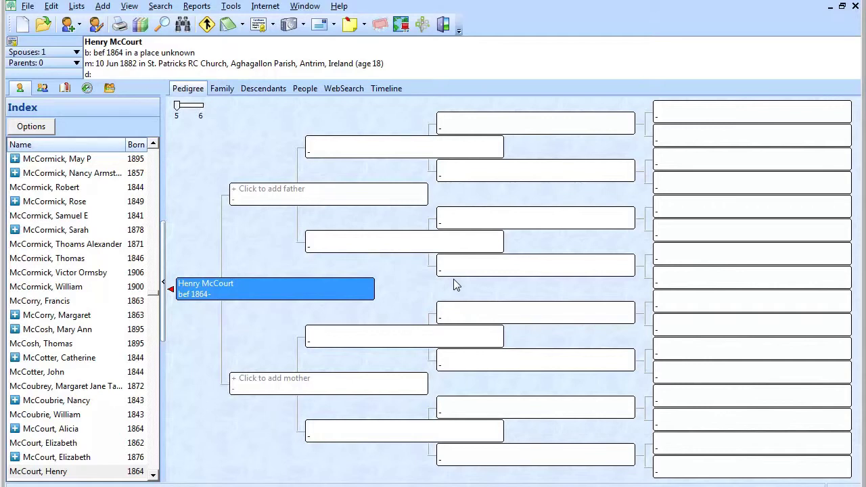
- Import the GEDCOM "text file2", combining it into this database without adding an additional source
click(28, 7)
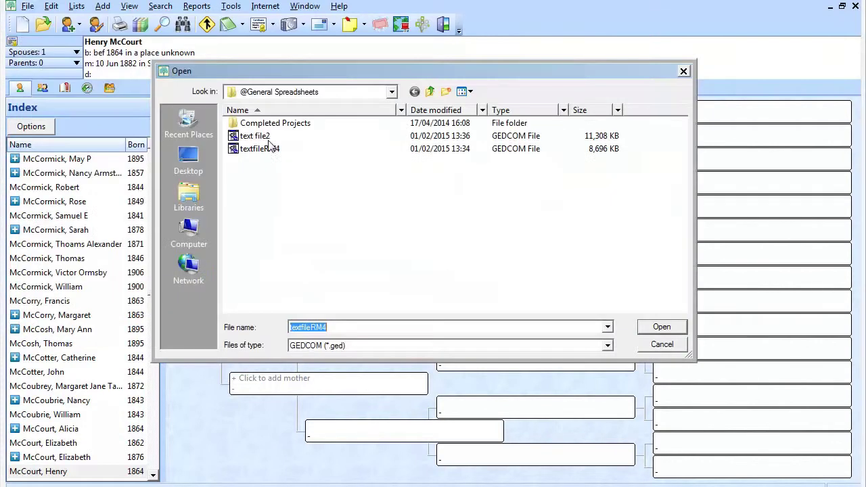
click(269, 140)
click(661, 328)
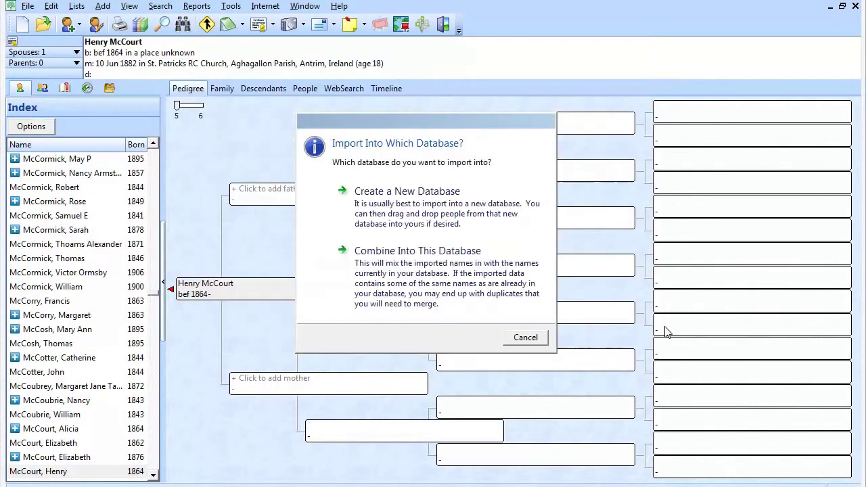
click(418, 279)
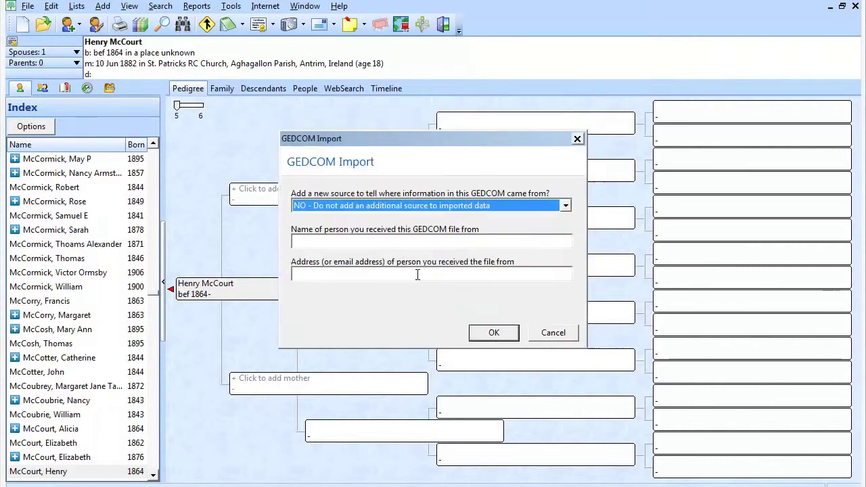
click(493, 334)
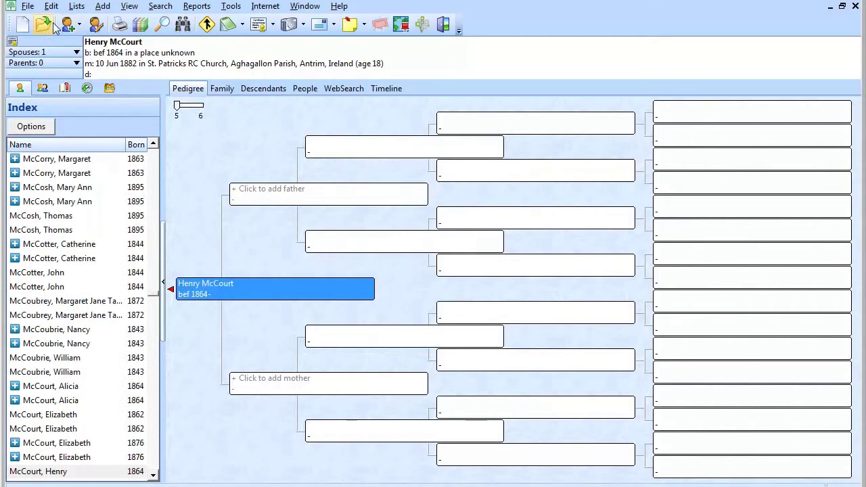
- Check the database properties for the record, source and citation counts after the combined import
click(29, 6)
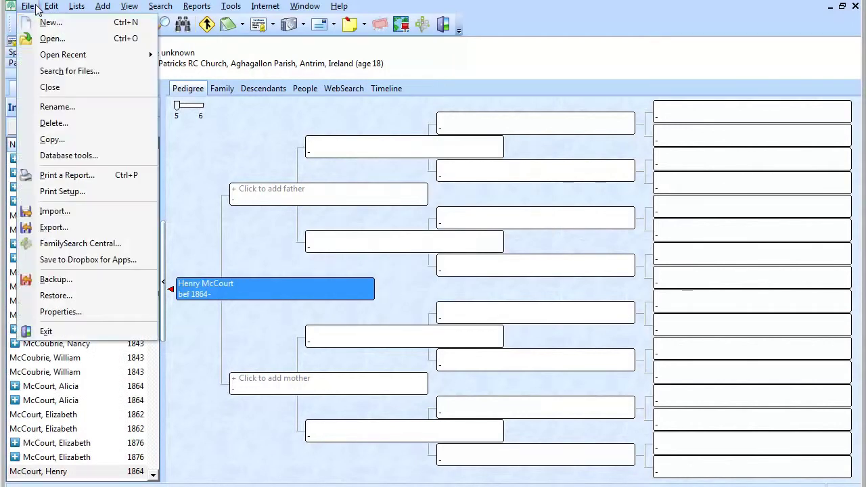
click(59, 316)
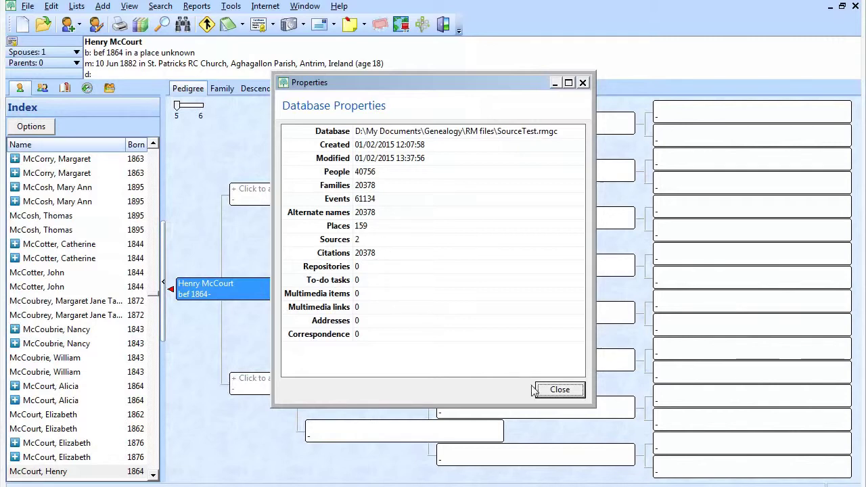
click(560, 392)
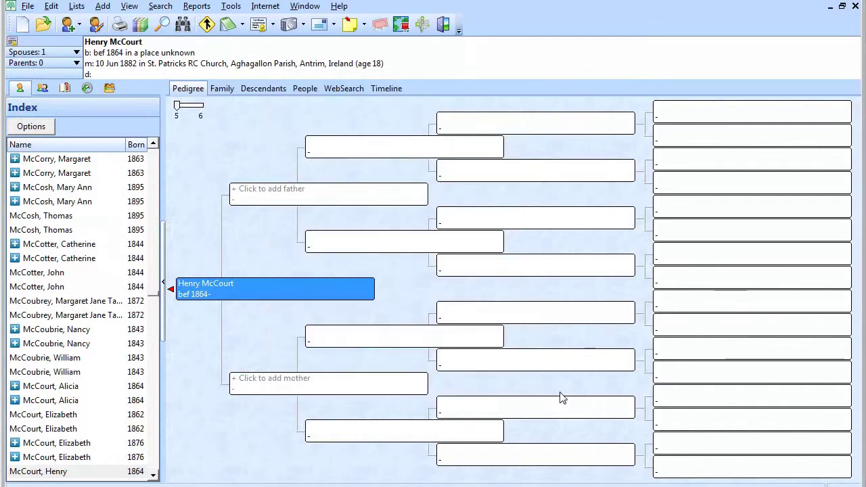
- Run the automatic merges on the database with SmartMerge, ShareMerge, SourceMerge and RepositoryMerge enabled
click(233, 7)
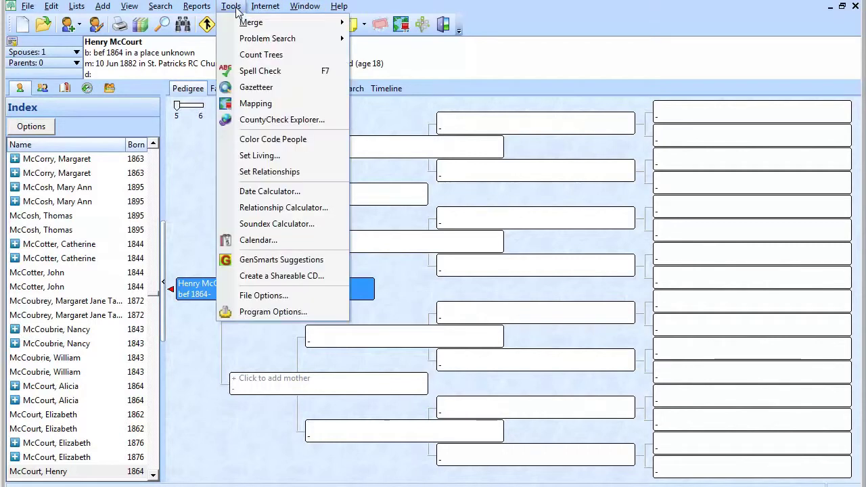
mouse_move(284, 22)
click(427, 22)
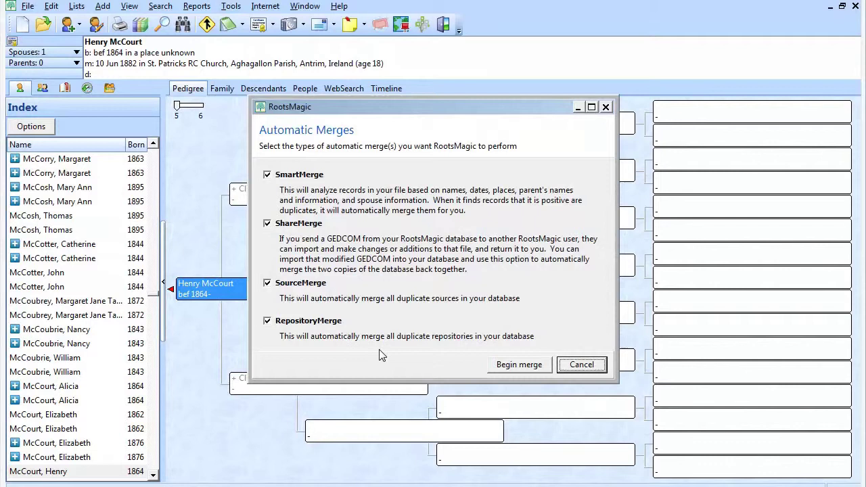
click(532, 368)
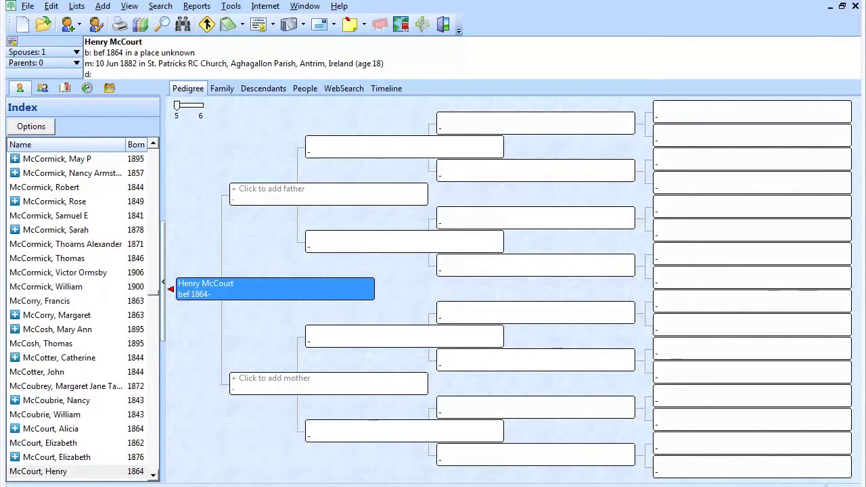
- Check the people, source and citation counts in the database properties after the automatic merge
click(28, 6)
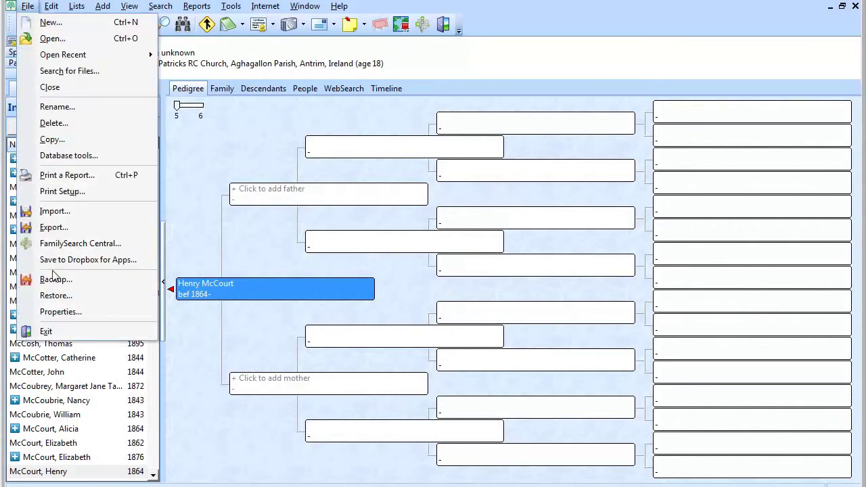
click(78, 311)
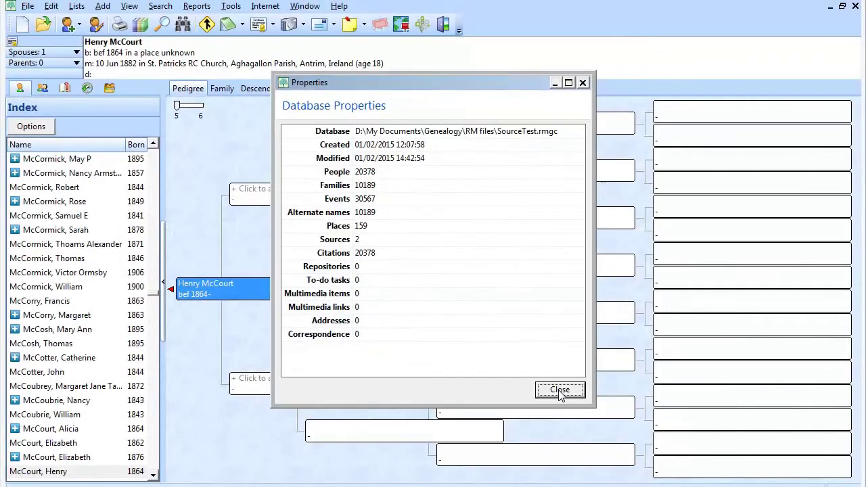
click(674, 486)
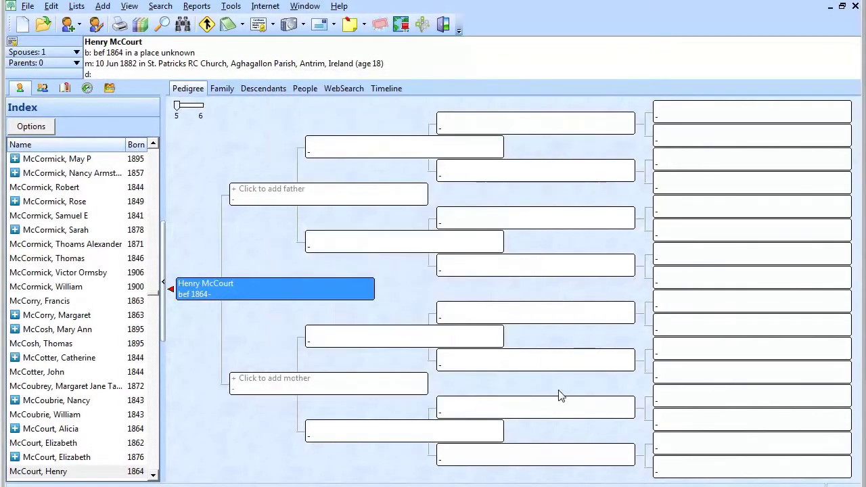
- Open the Master Source List and compare the templates of the two "Marriages Northern Ireland (GRO)" sources
click(76, 6)
click(94, 21)
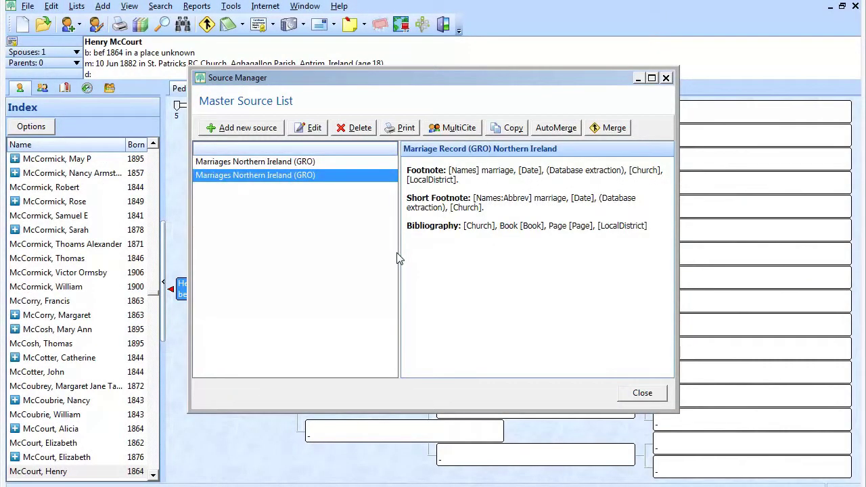
click(294, 163)
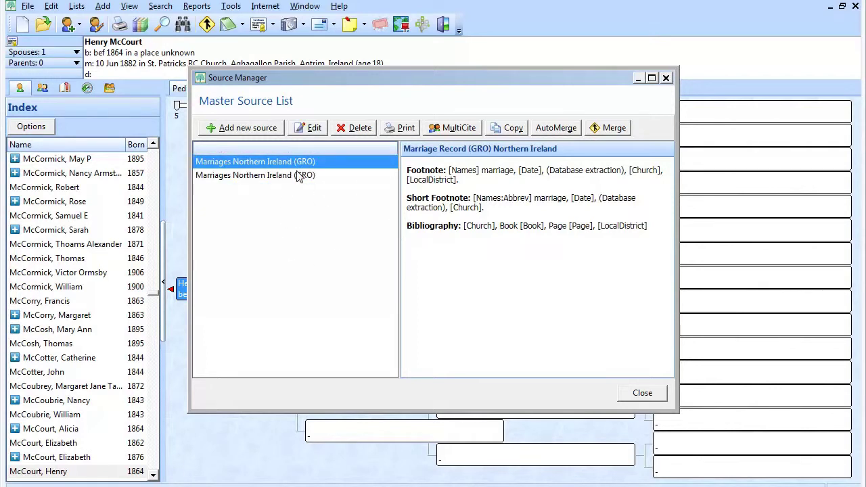
click(297, 174)
click(298, 163)
click(301, 175)
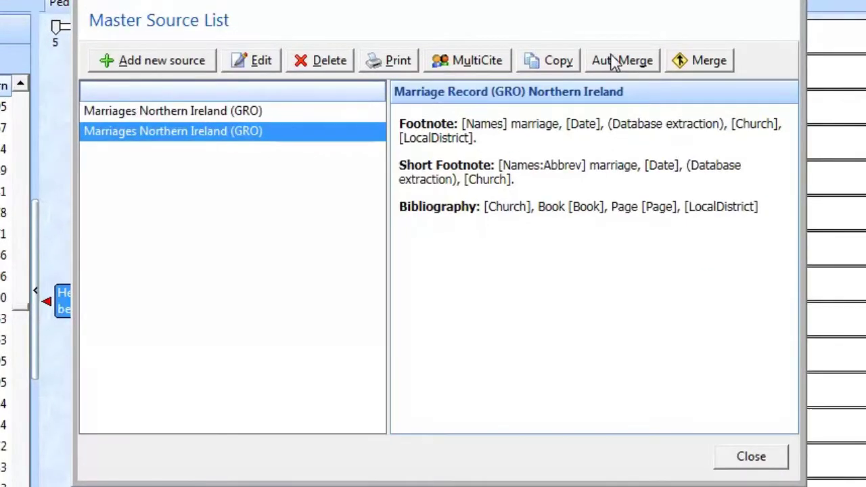
- Try to AutoMerge all exact duplicate sources in the Master Source List, then select the first source
click(612, 61)
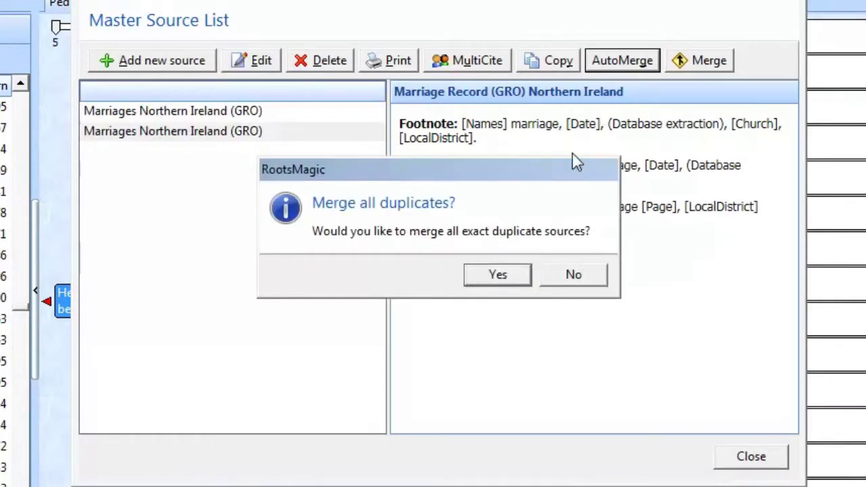
click(498, 275)
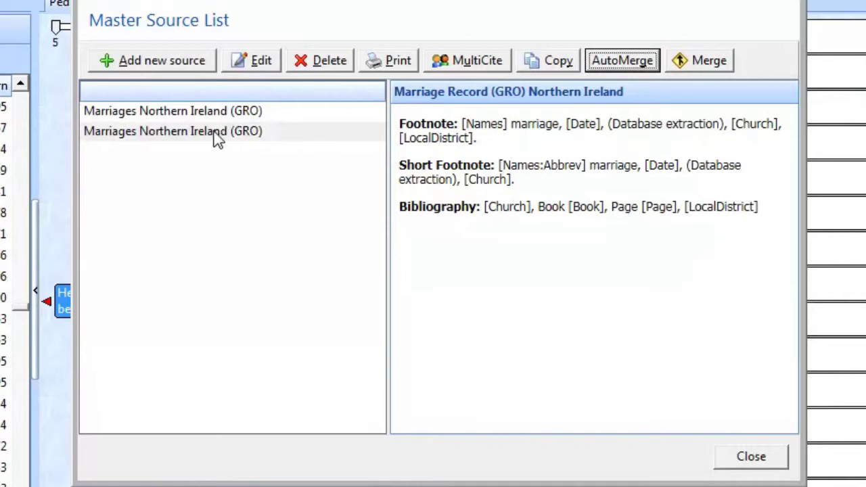
click(223, 113)
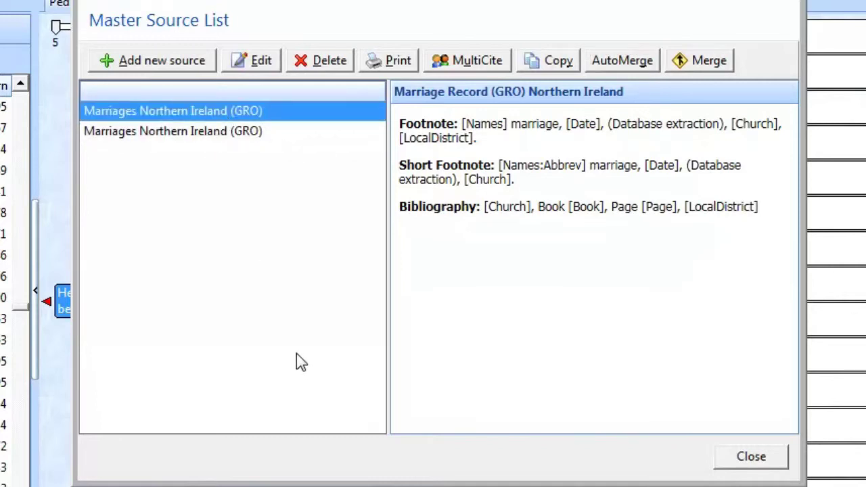
- Manually merge the second "Marriages Northern Ireland (GRO)" source into the first, then close the Master Source List
click(709, 64)
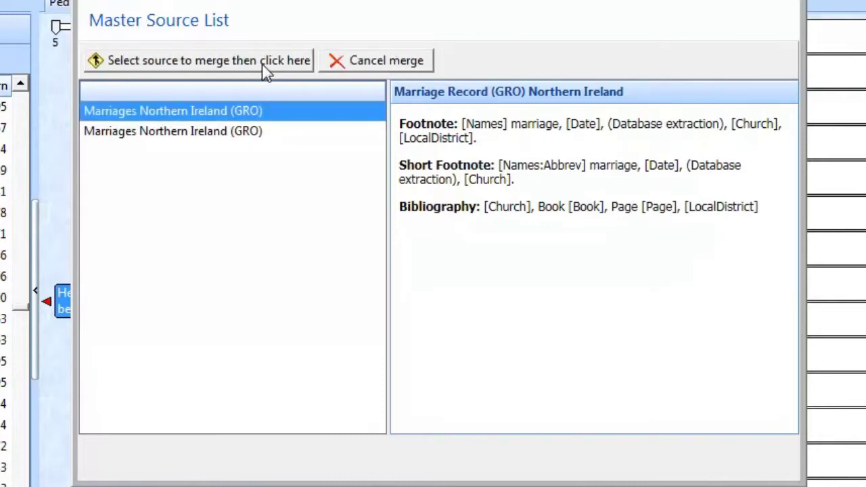
click(242, 139)
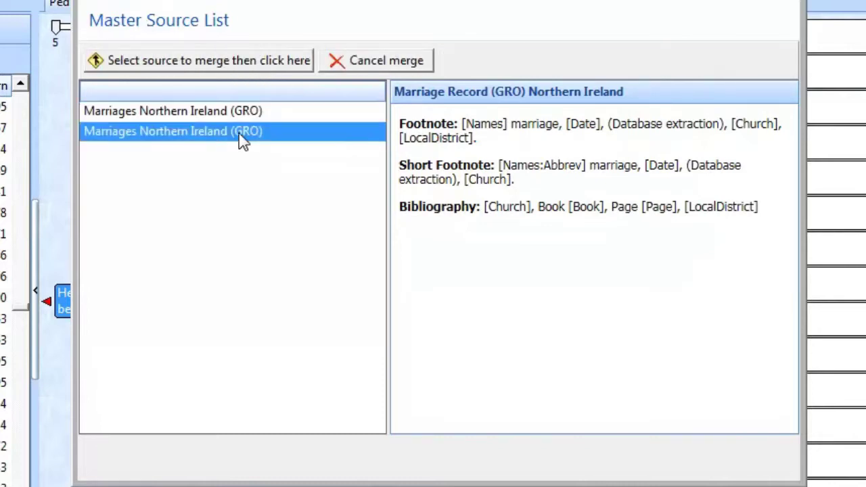
click(233, 62)
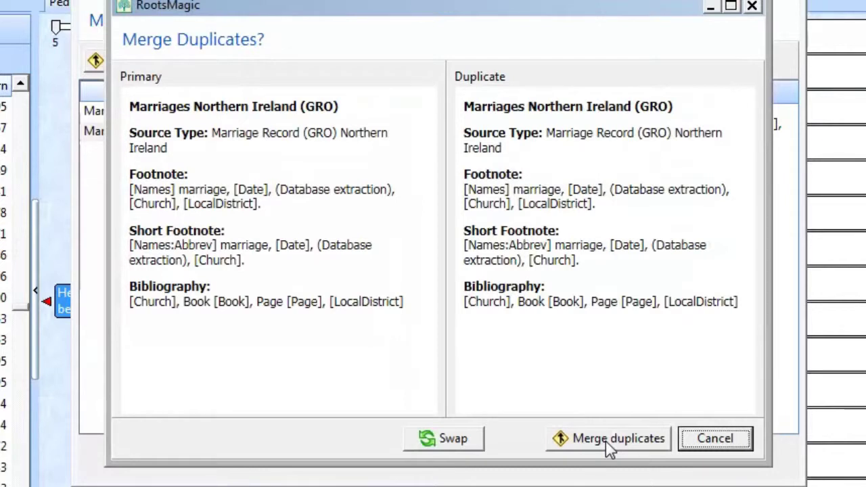
click(606, 443)
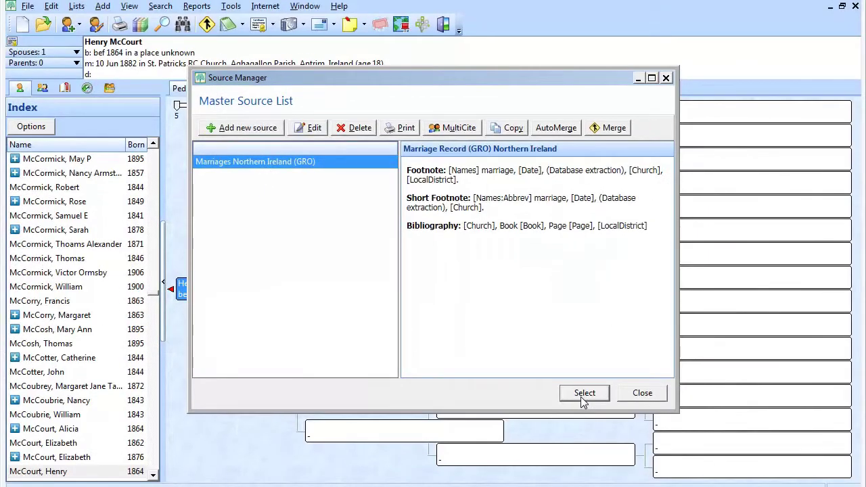
click(665, 456)
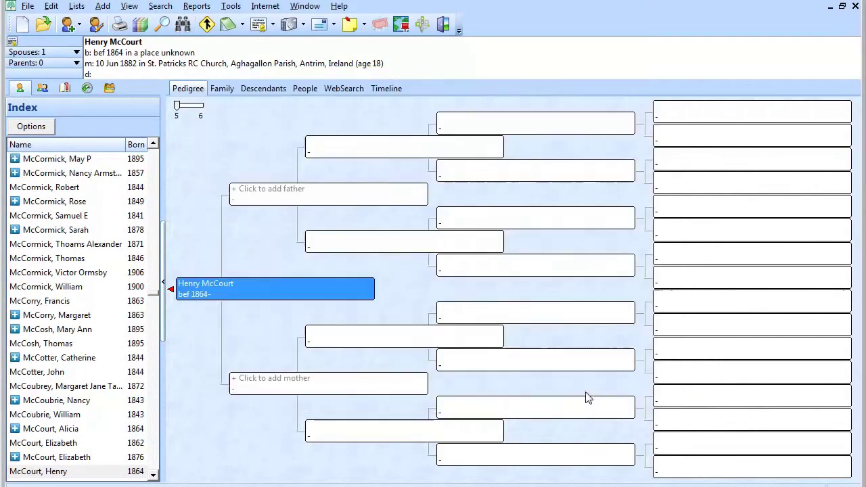
- Check the source and citation counts in the database properties after the manual source merge
click(39, 10)
click(76, 314)
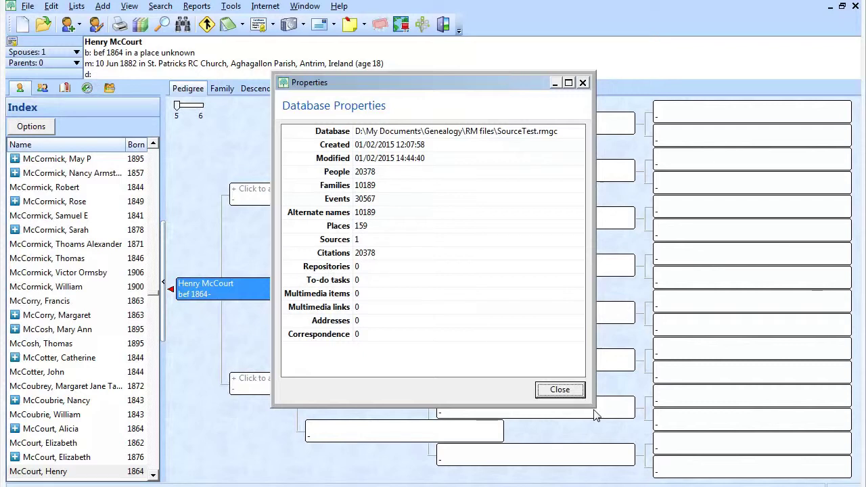
click(562, 391)
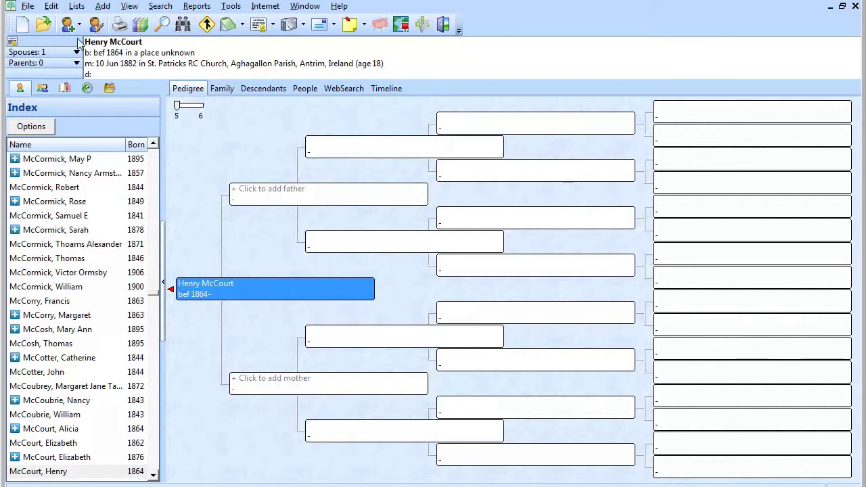
- Run all four database tools: test the integrity, rebuild the indexes, clean phantom records and compact the database
click(30, 7)
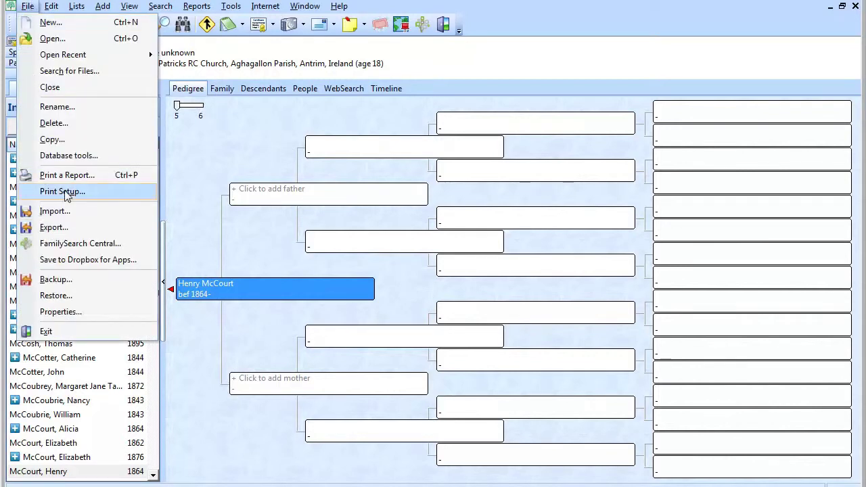
click(68, 156)
click(432, 213)
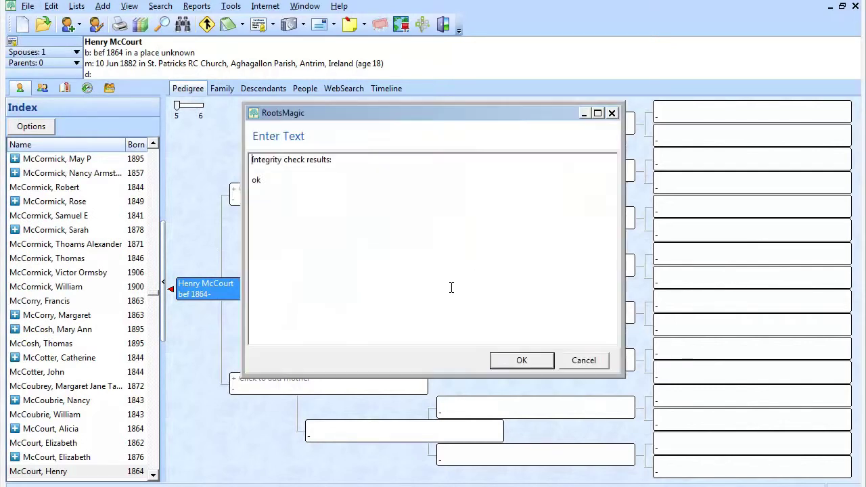
click(518, 361)
click(423, 235)
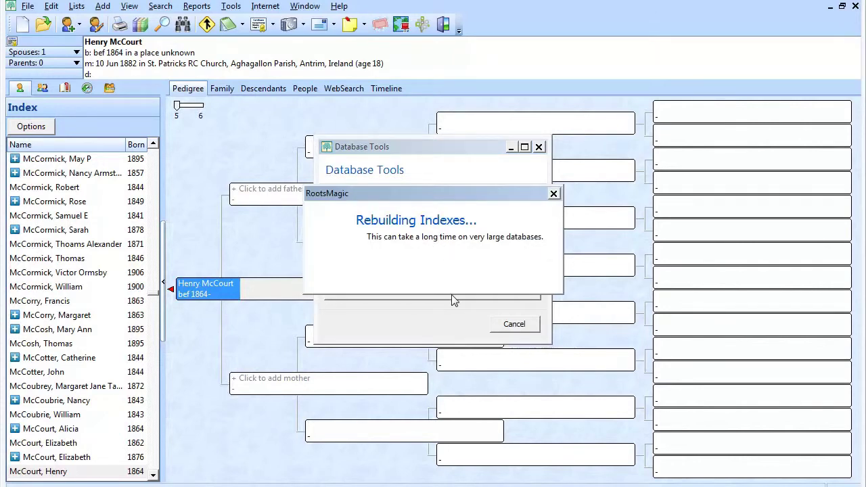
click(432, 253)
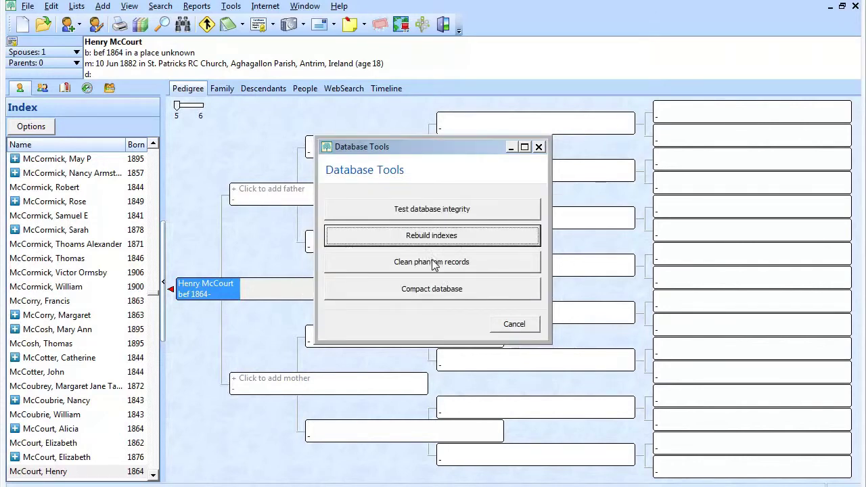
click(434, 263)
click(432, 253)
click(443, 292)
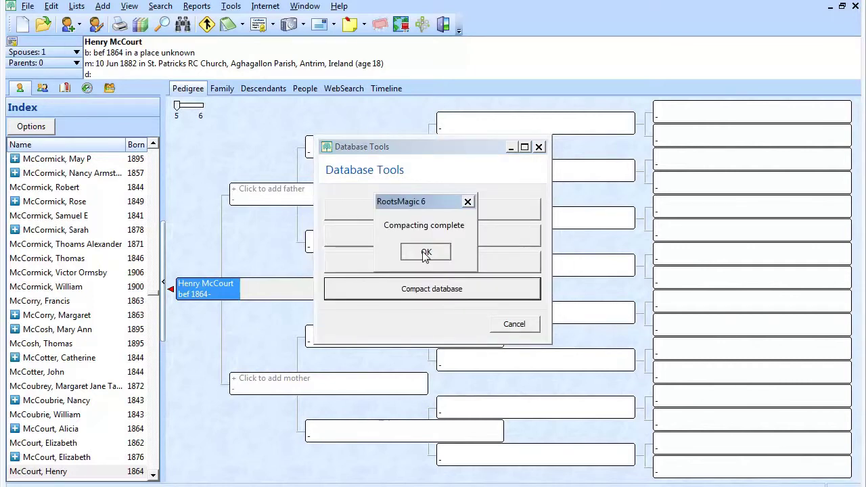
click(425, 253)
click(514, 324)
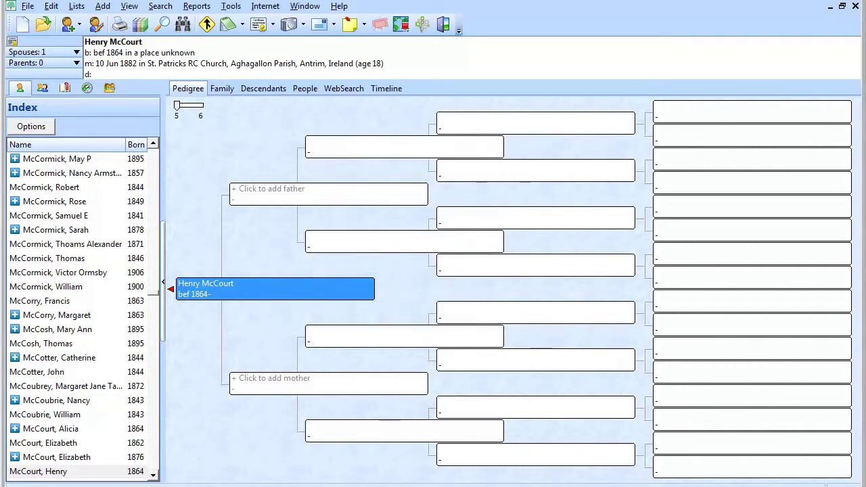
- Recheck the citation count in the database properties after the database maintenance
click(27, 6)
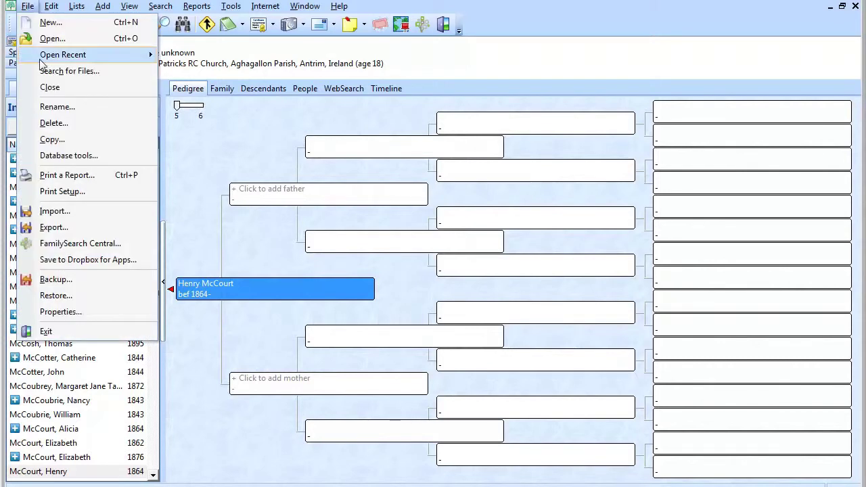
click(63, 314)
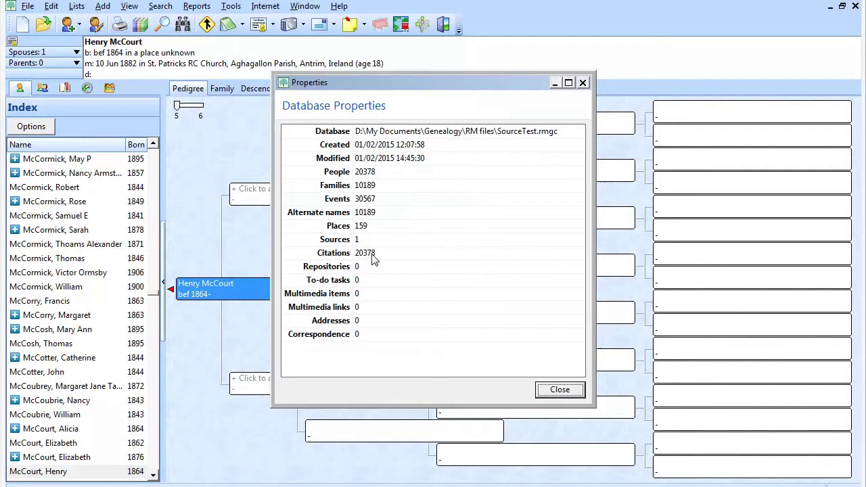
click(553, 392)
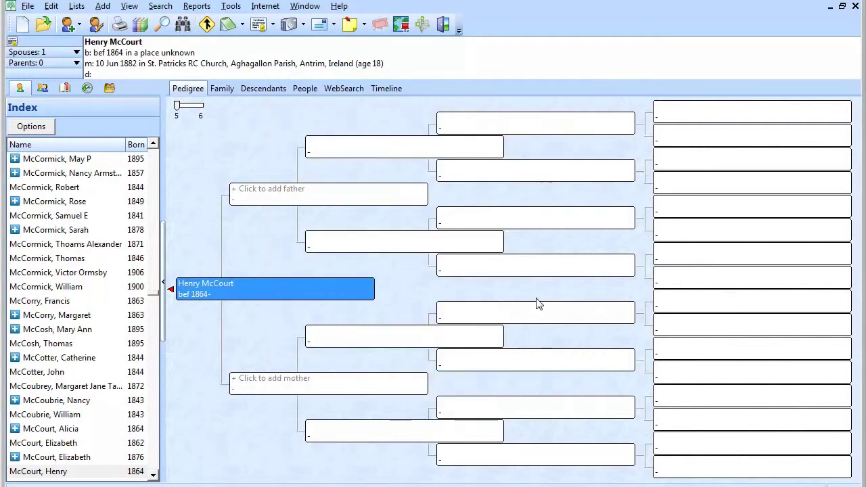
- Examine the source citations attached to the marriage fact of the highlighted person in the pedigree
double_click(224, 292)
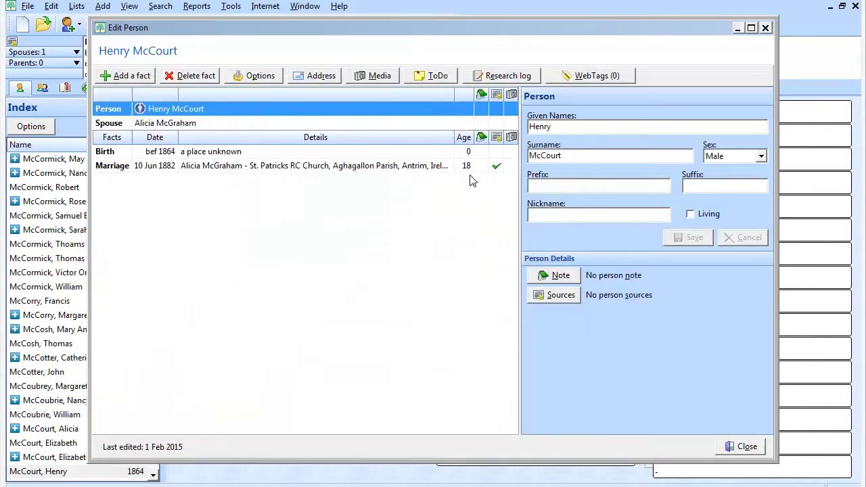
click(496, 166)
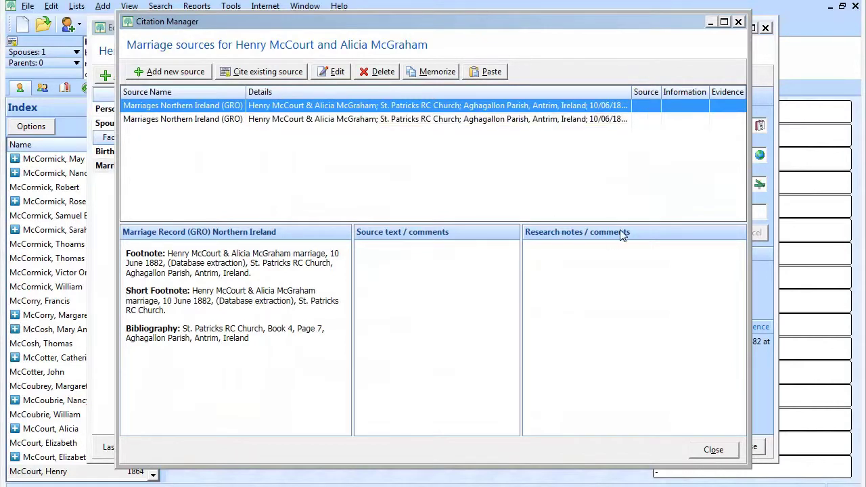
click(713, 451)
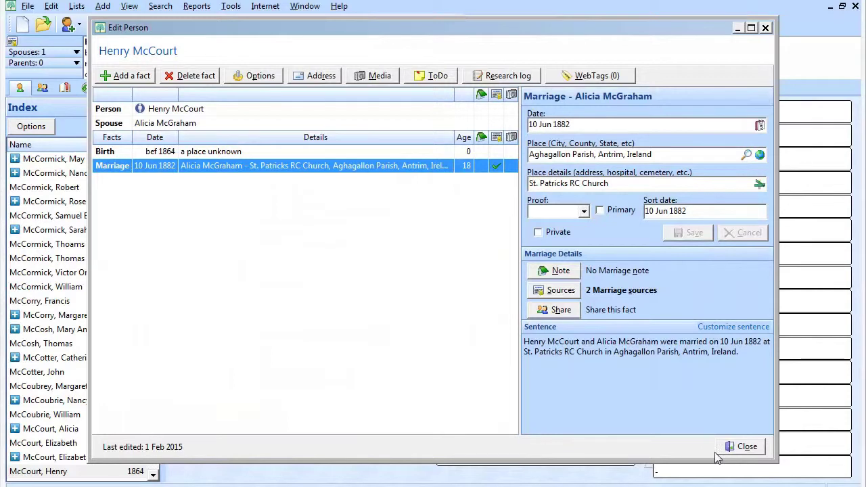
click(744, 448)
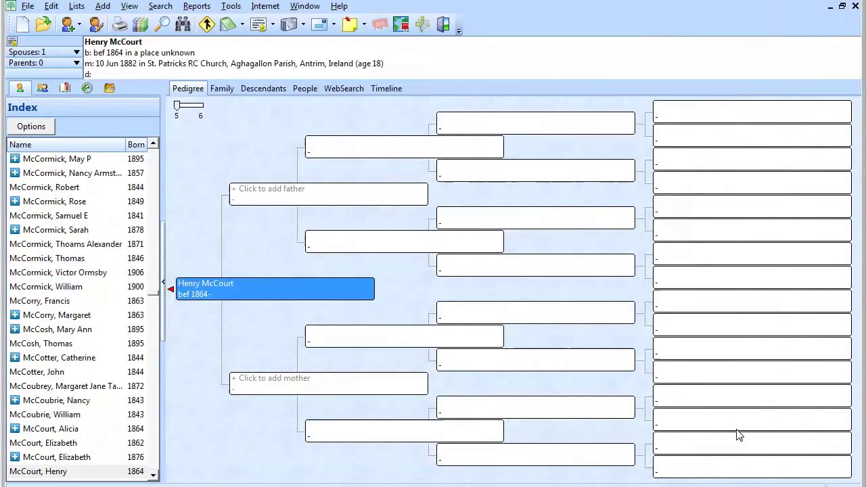
click(27, 8)
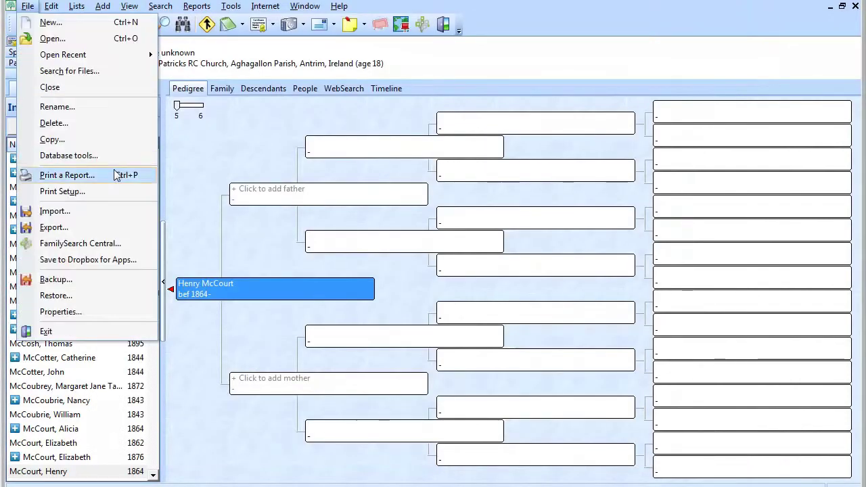
click(54, 227)
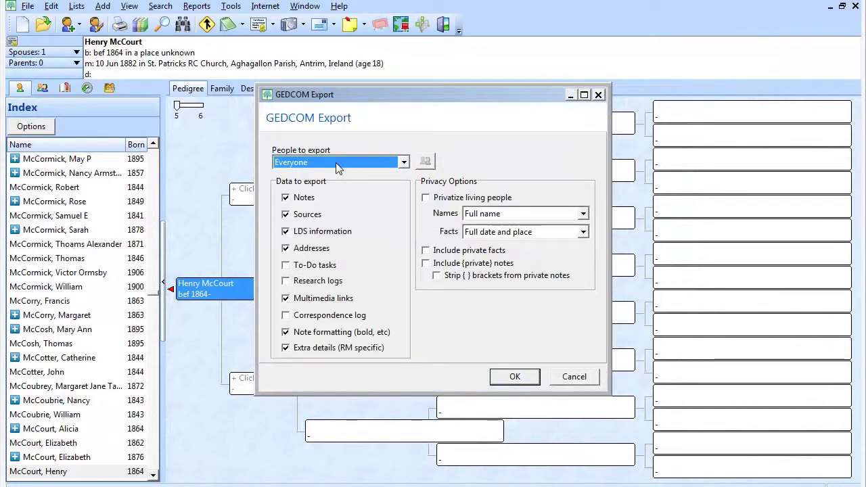
click(514, 376)
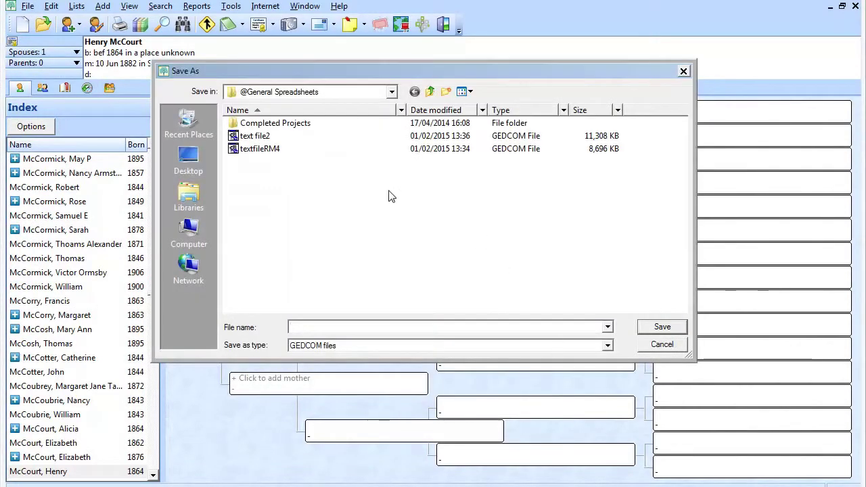
text(testgedcomfinal)
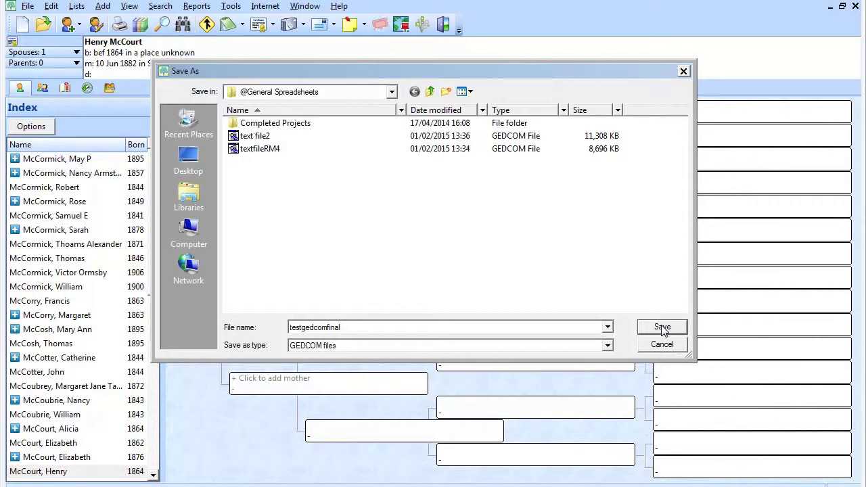
click(662, 329)
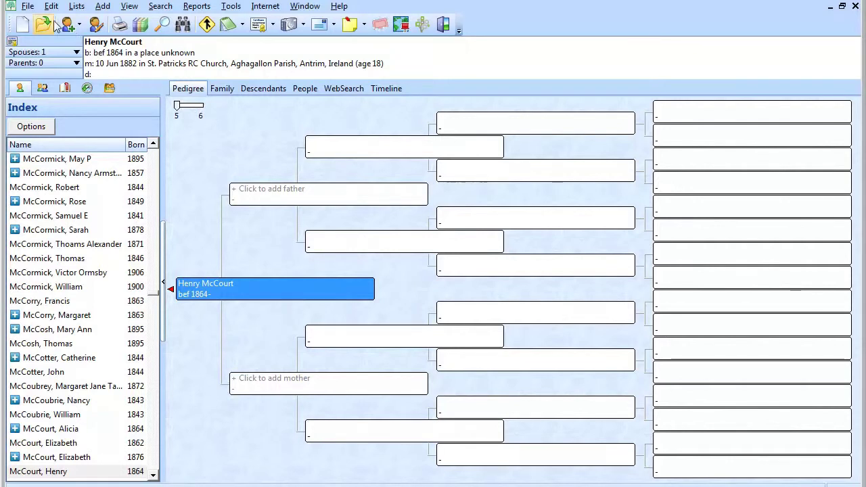
- Close the current database and create a new empty file named latest4 with the default options
click(28, 6)
click(67, 91)
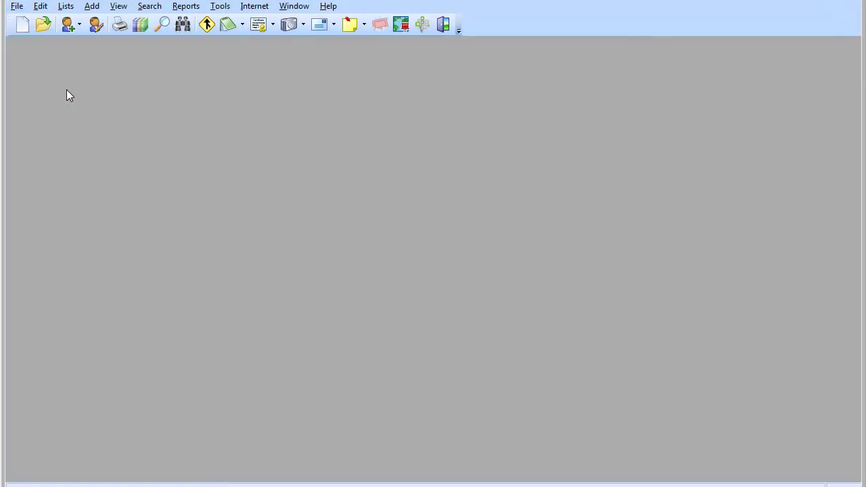
click(17, 6)
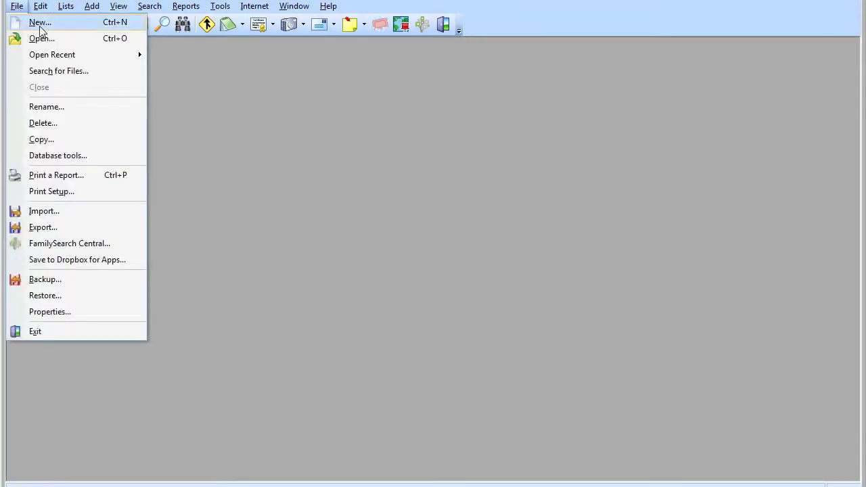
click(37, 22)
text(taster)
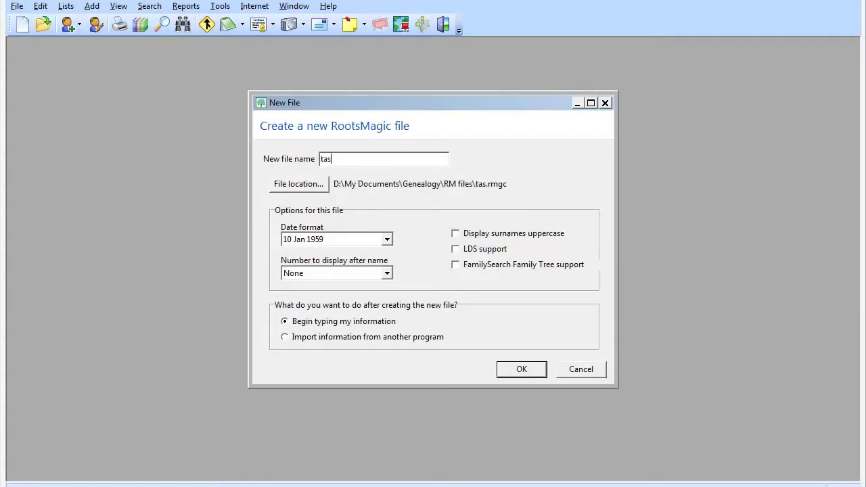
text(latest4)
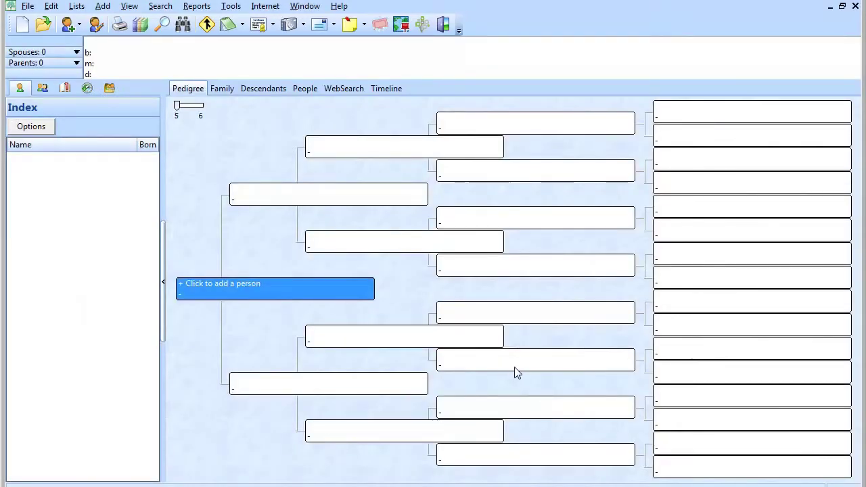
- Import the testgedcomfinal GEDCOM file into the new database without adding an additional source to the imported data
click(27, 6)
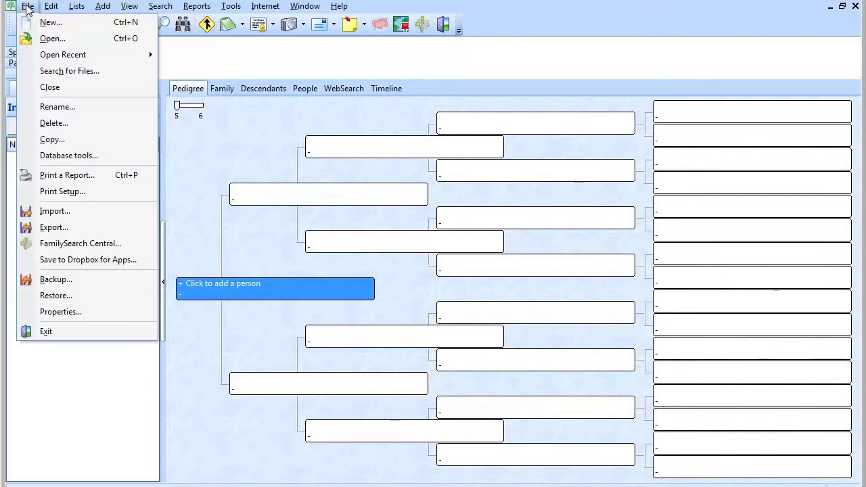
click(86, 212)
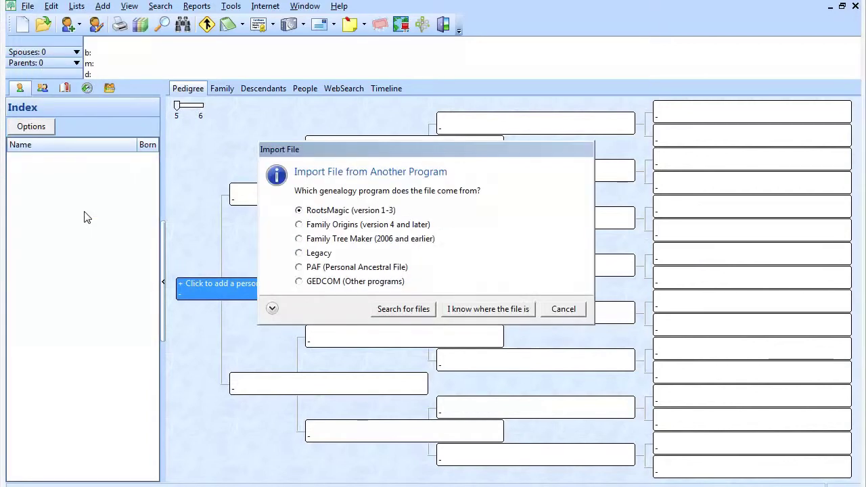
click(298, 282)
click(448, 310)
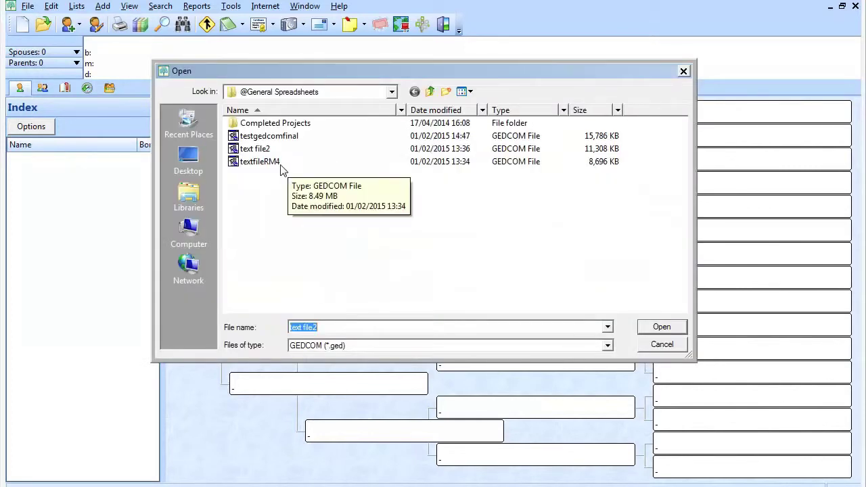
click(280, 138)
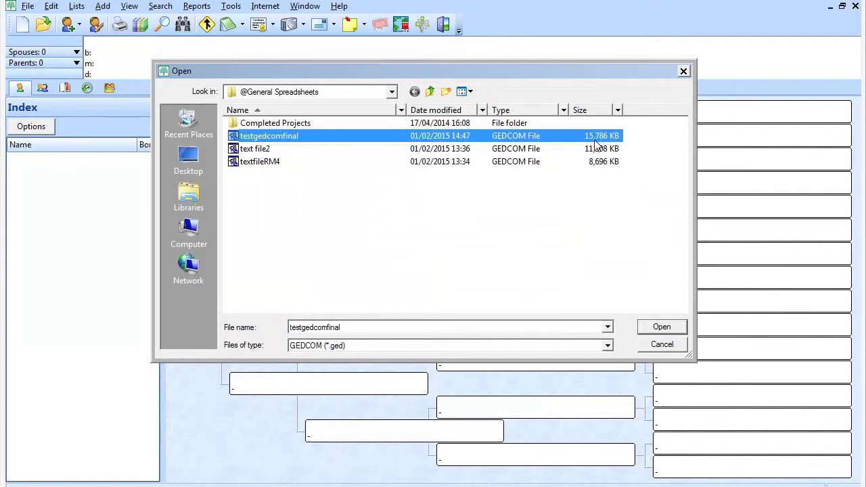
click(661, 327)
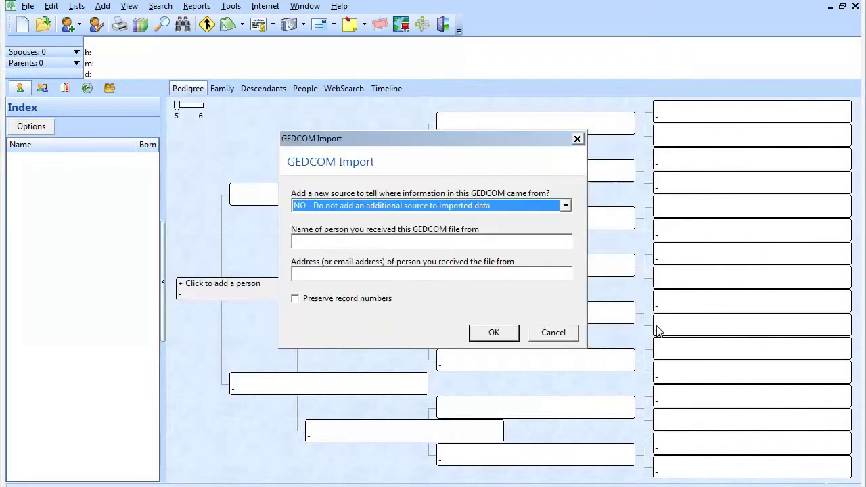
click(480, 333)
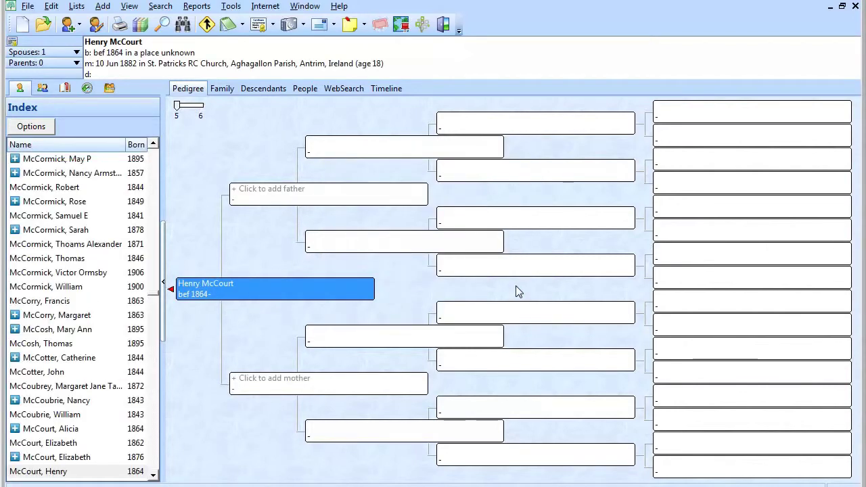
- Review the new database's properties, including its source and citation counts
click(32, 12)
click(35, 295)
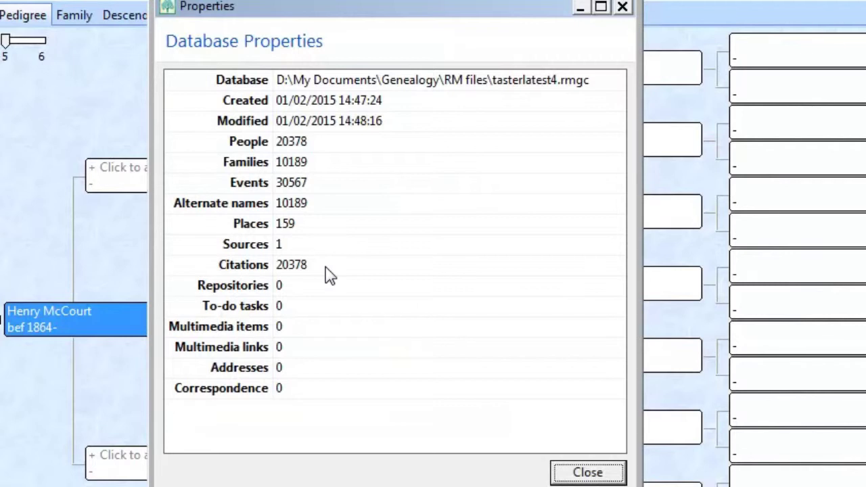
click(587, 472)
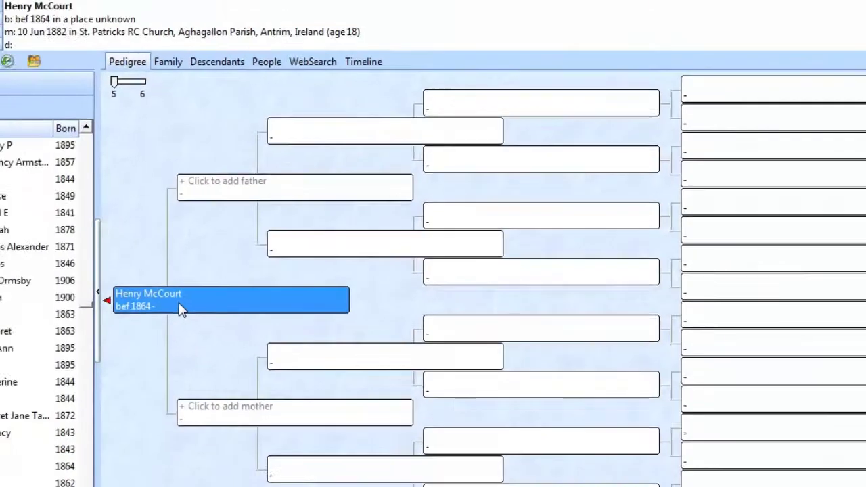
- Compare the source citations attached to the marriage fact of the highlighted person in the pedigree
double_click(94, 332)
click(487, 155)
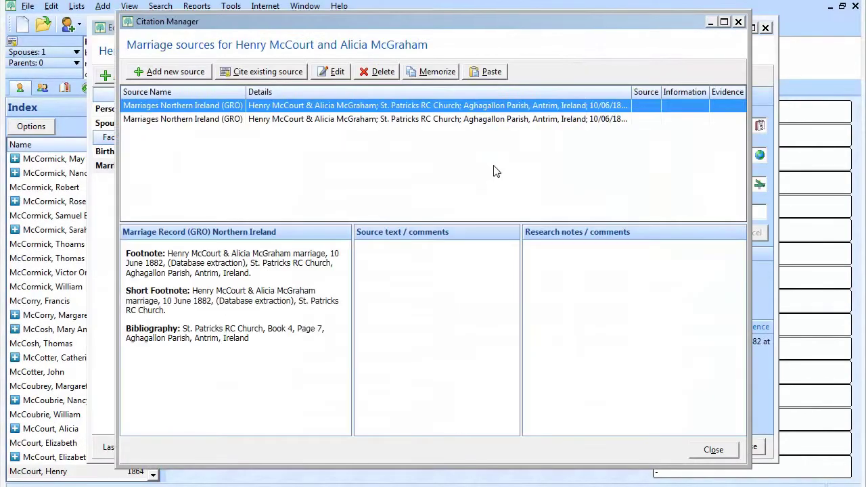
click(356, 121)
click(362, 123)
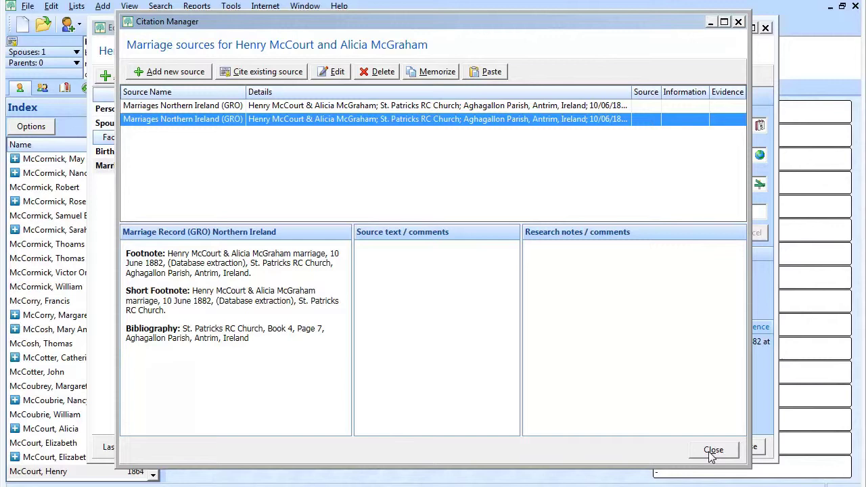
click(711, 451)
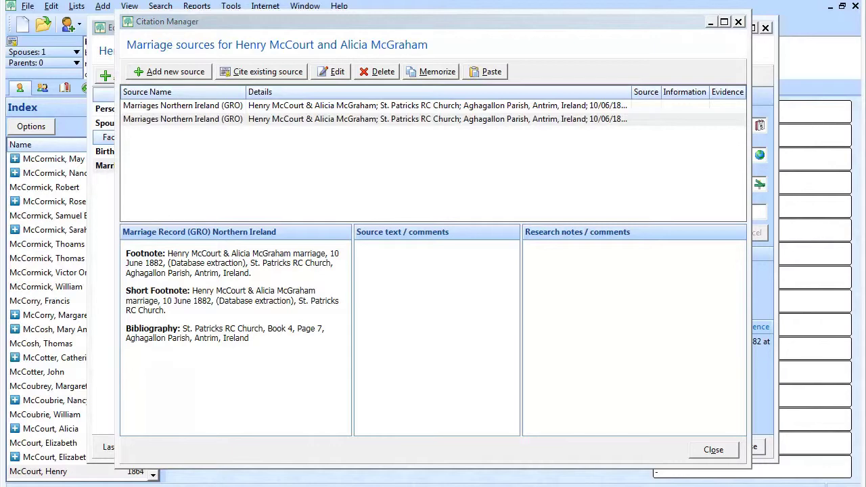
click(713, 449)
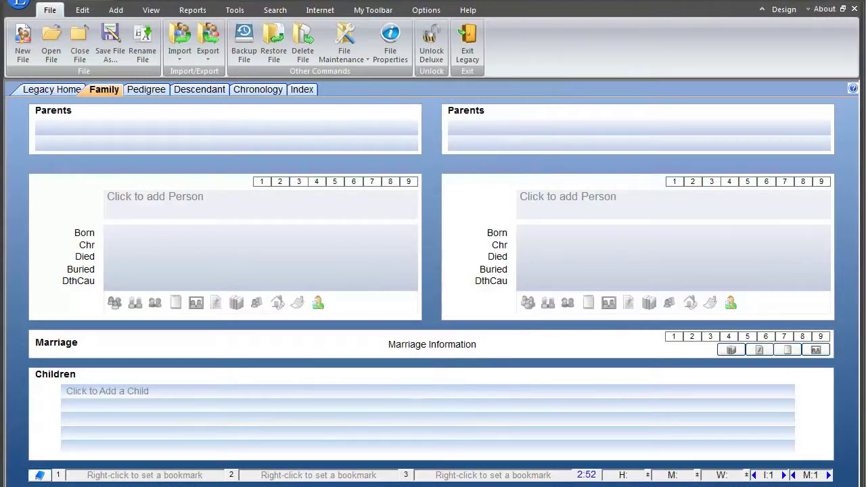
click(182, 62)
click(218, 73)
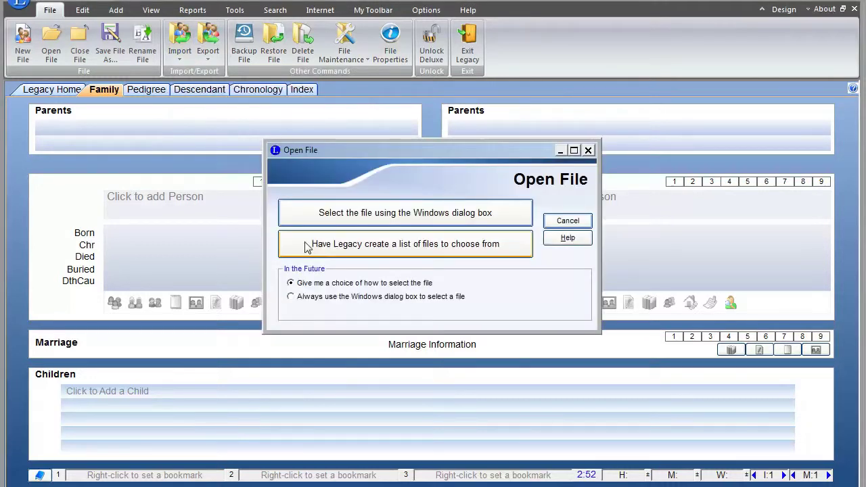
click(424, 215)
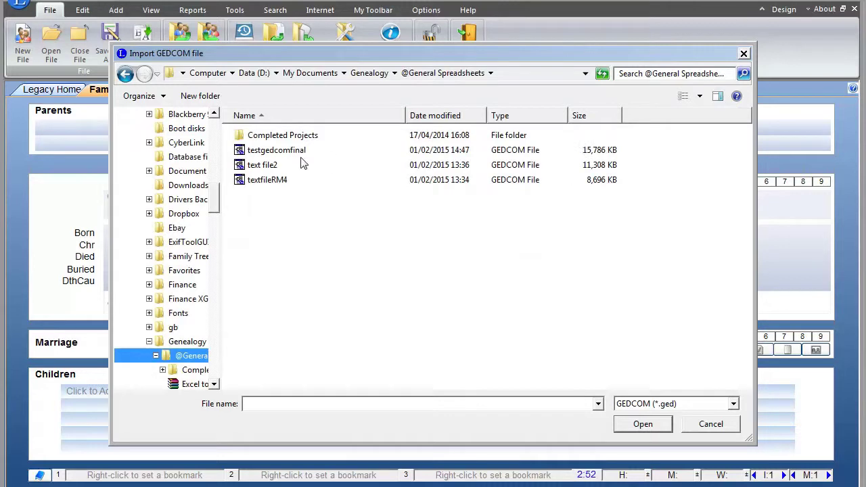
click(302, 155)
click(642, 425)
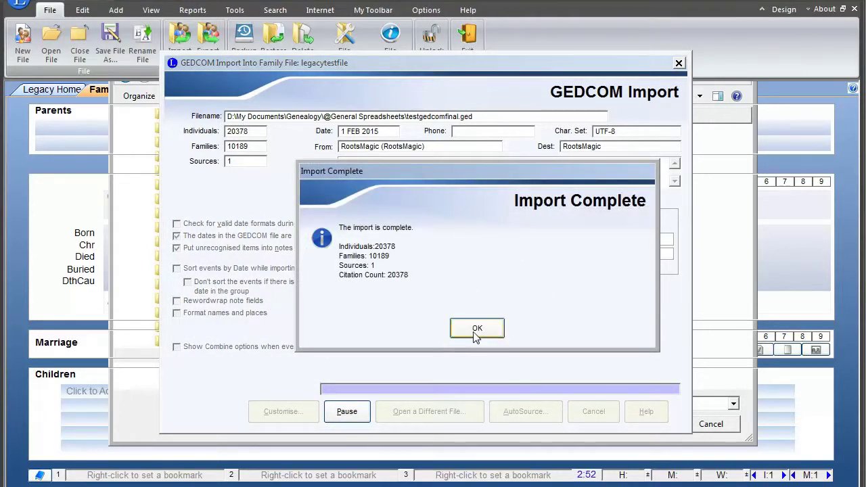
click(475, 329)
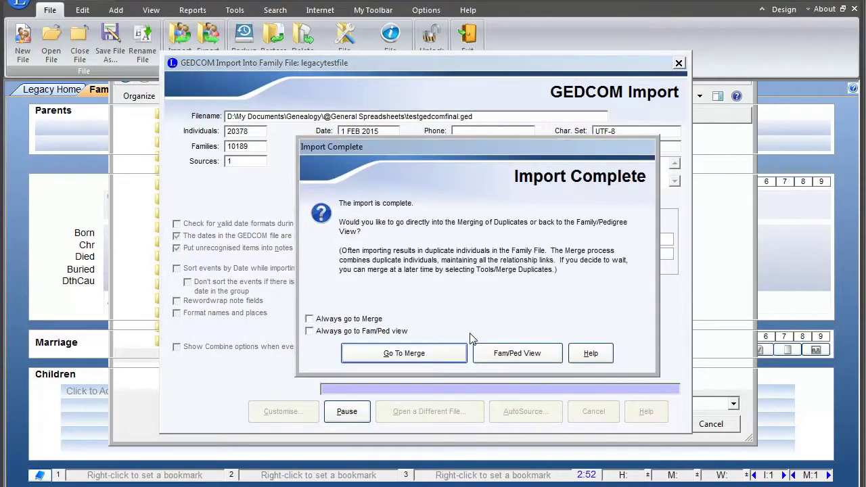
click(401, 355)
scroll(556, 67, down, 10)
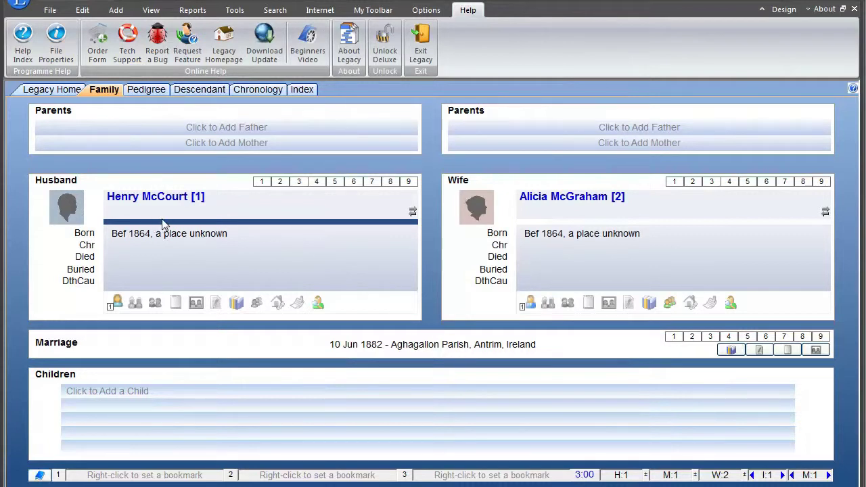
- Check the sources assigned to the displayed couple's marriage and open the family file's properties
click(731, 349)
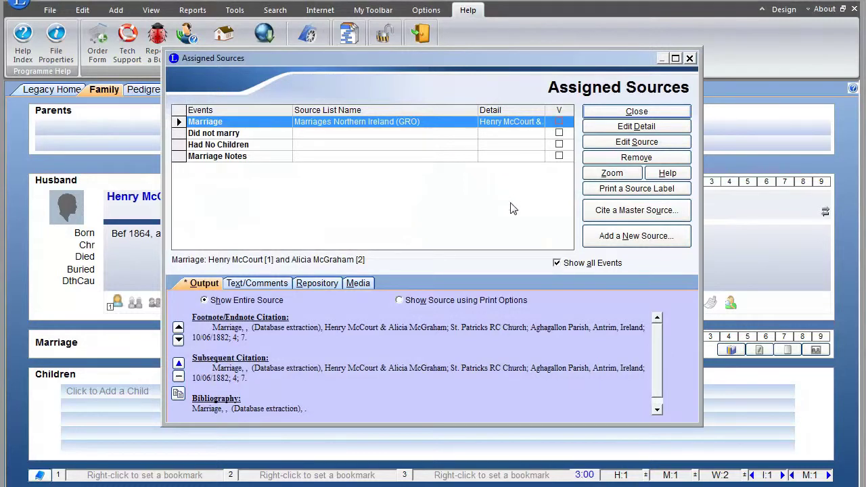
click(636, 114)
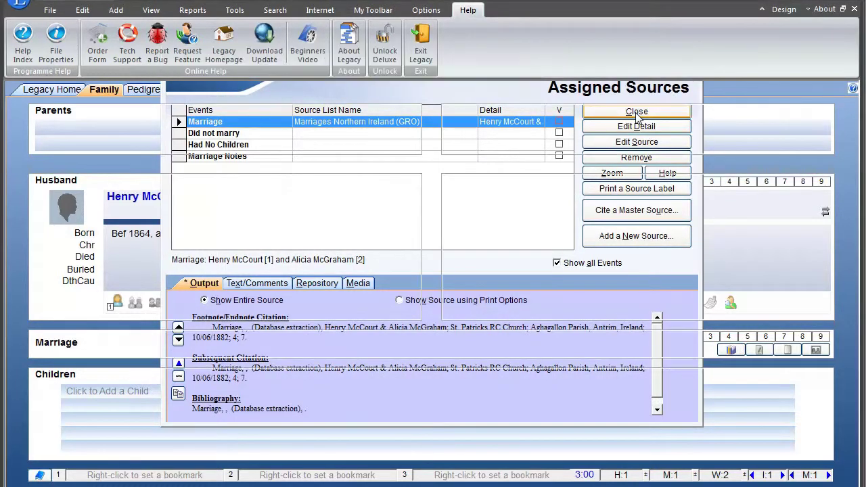
click(56, 41)
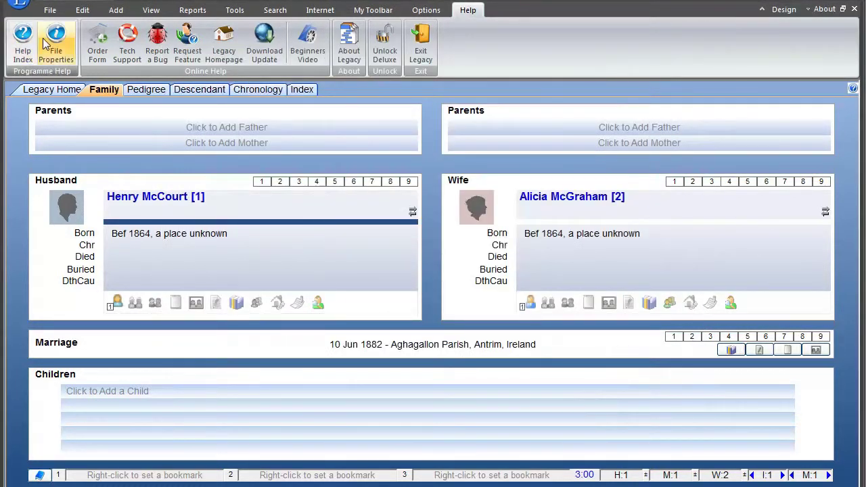